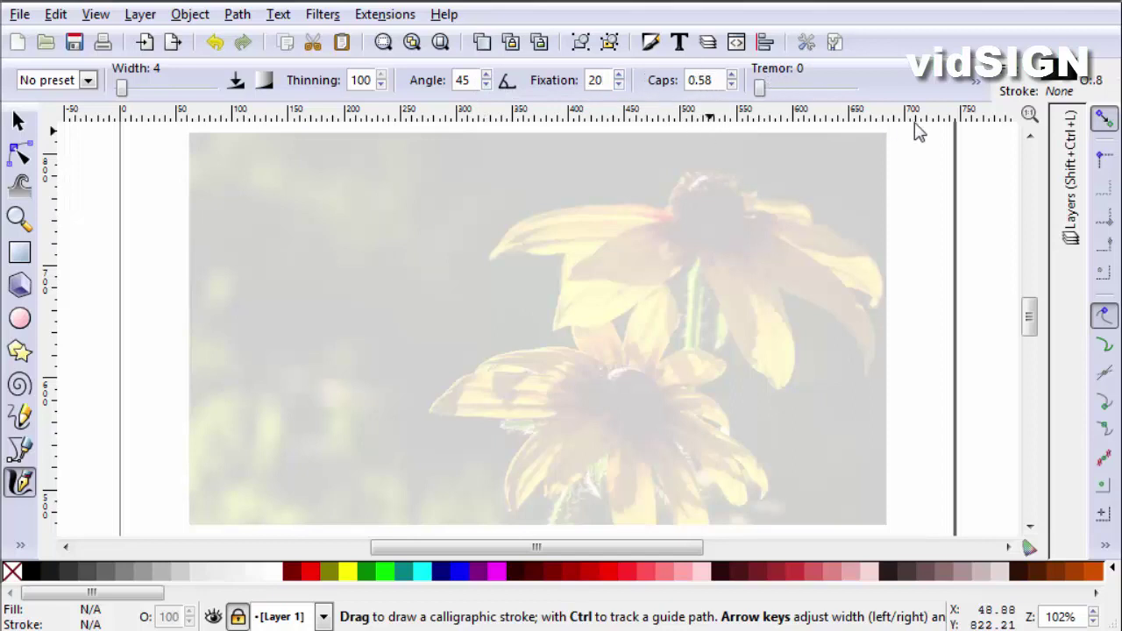
Set the calligraphy pen's mass to 1.
left_click(976, 82)
mouse_move(997, 145)
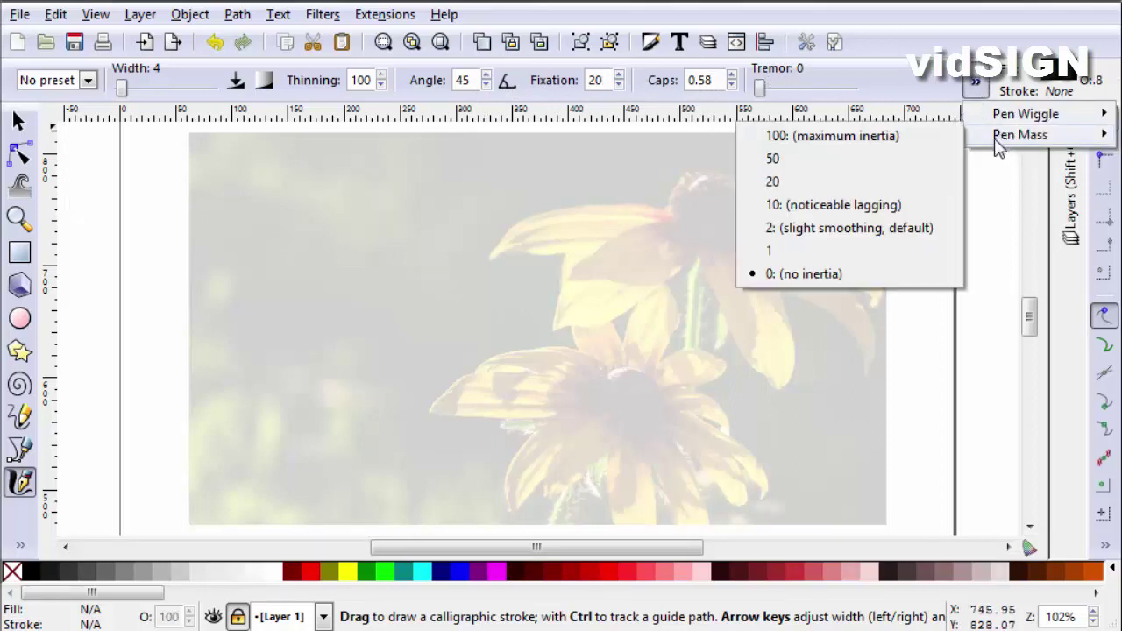
left_click(799, 253)
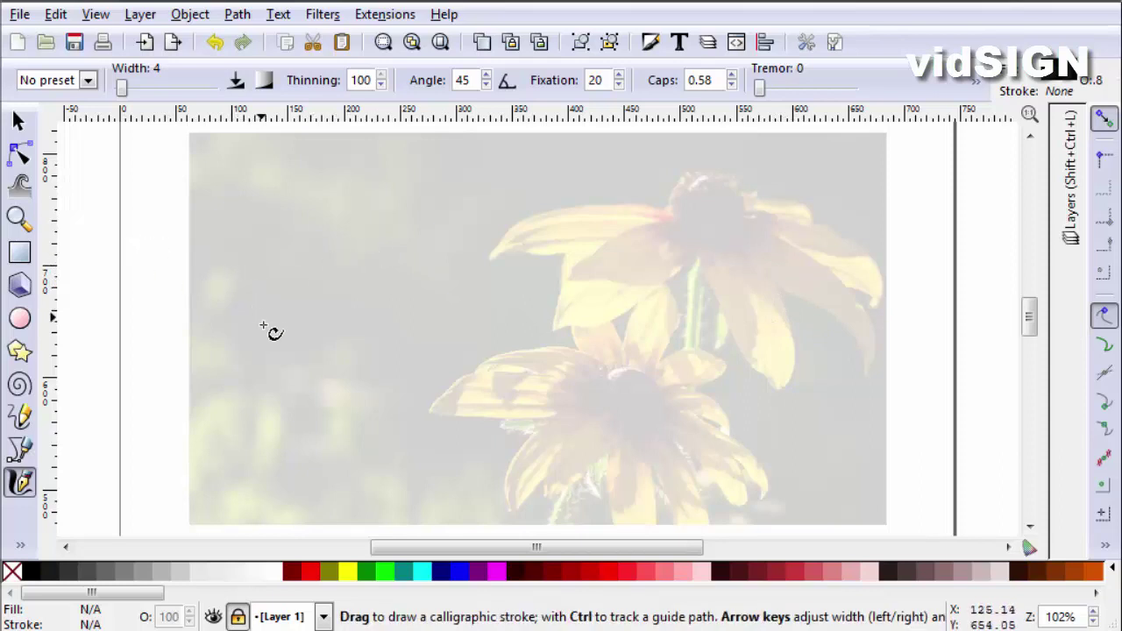
left_click(18, 121)
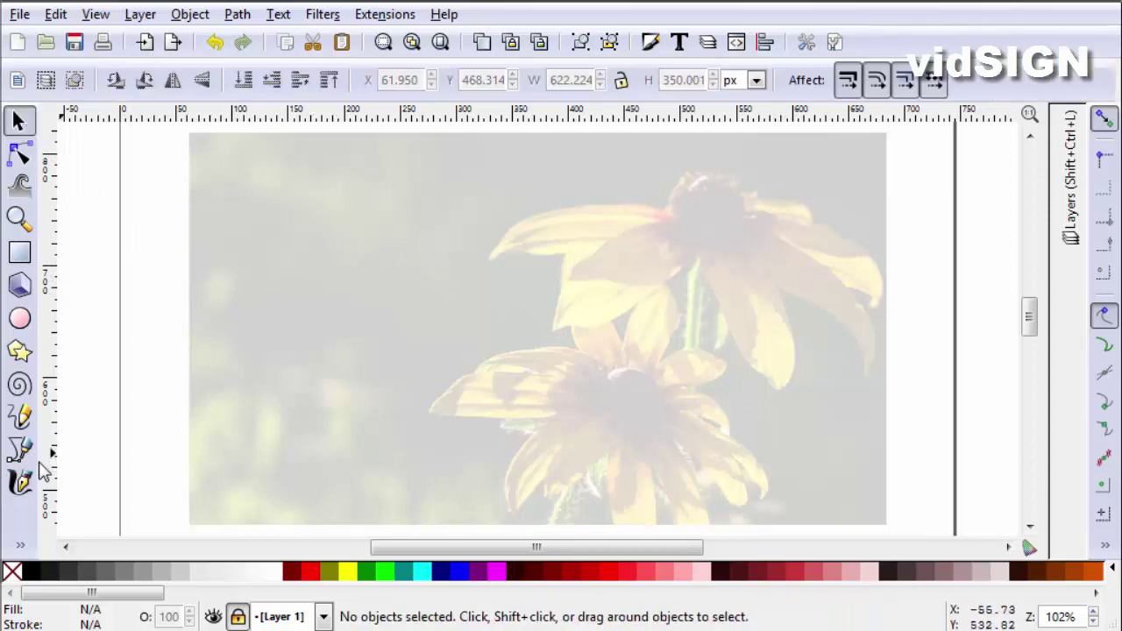
left_click(21, 481)
left_click(19, 121)
left_click_drag(98, 170, 153, 224)
left_click(23, 482)
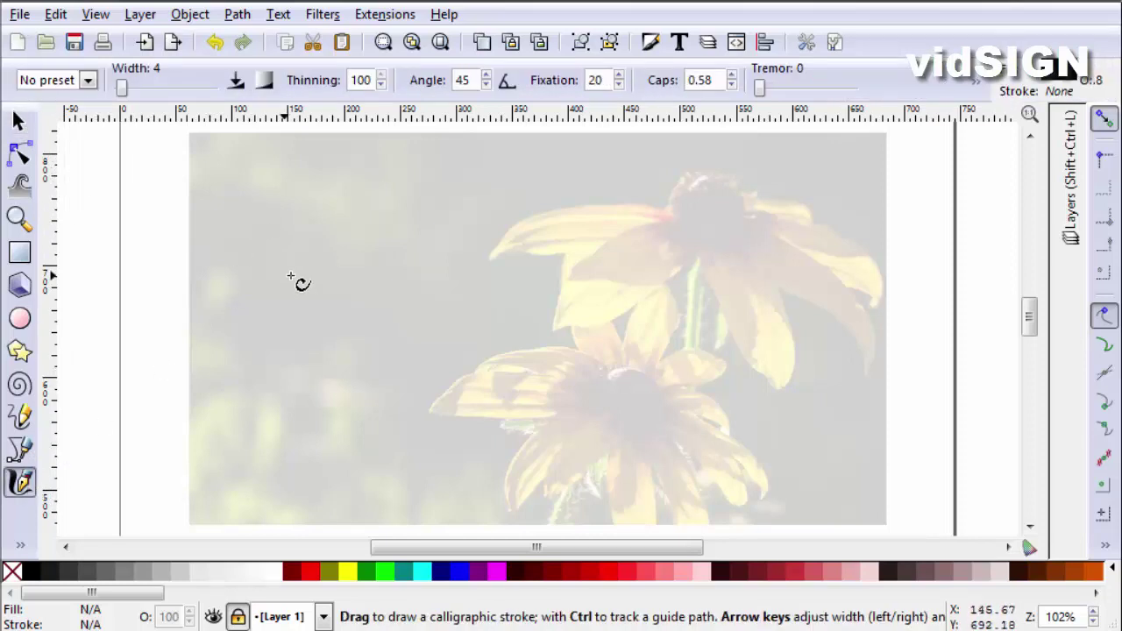
Make the unlocked layer named Layer the active drawing layer instead of the locked photo layer.
left_click(1065, 180)
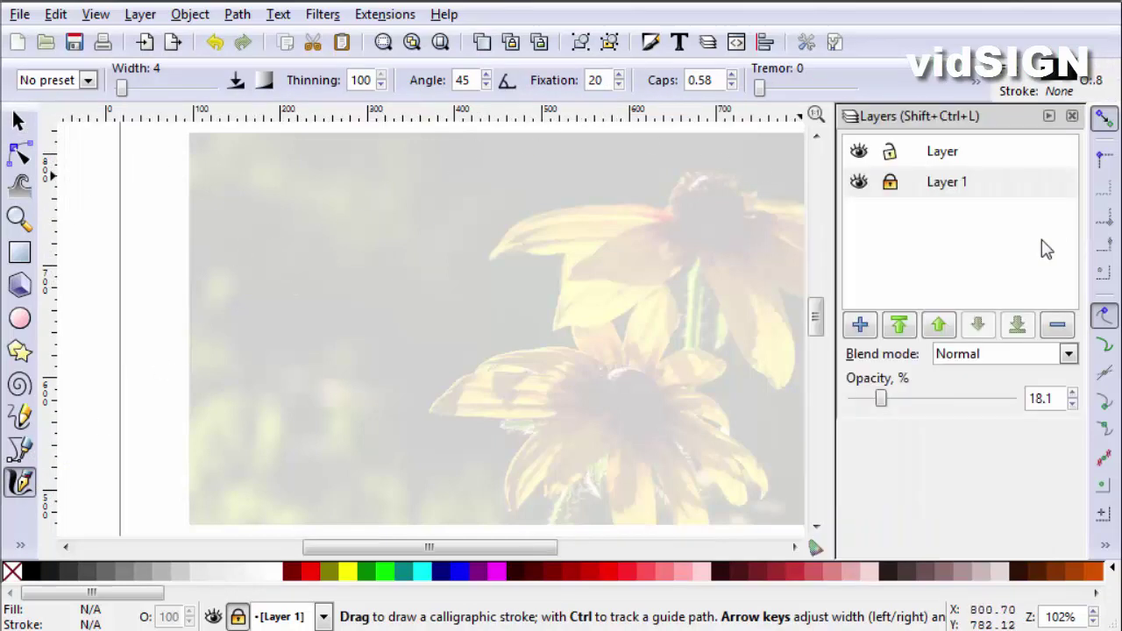
left_click(969, 152)
left_click(1049, 116)
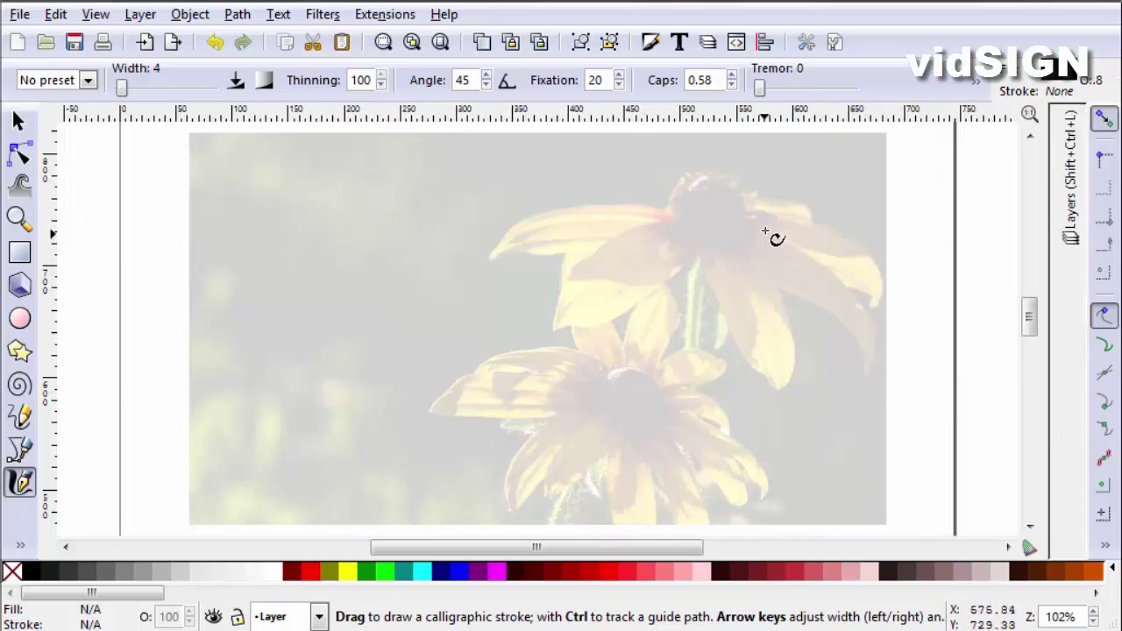
mouse_move(765, 230)
left_mouse_down()
mouse_move(857, 303)
mouse_move(876, 363)
left_mouse_up()
key("ctrl+z")
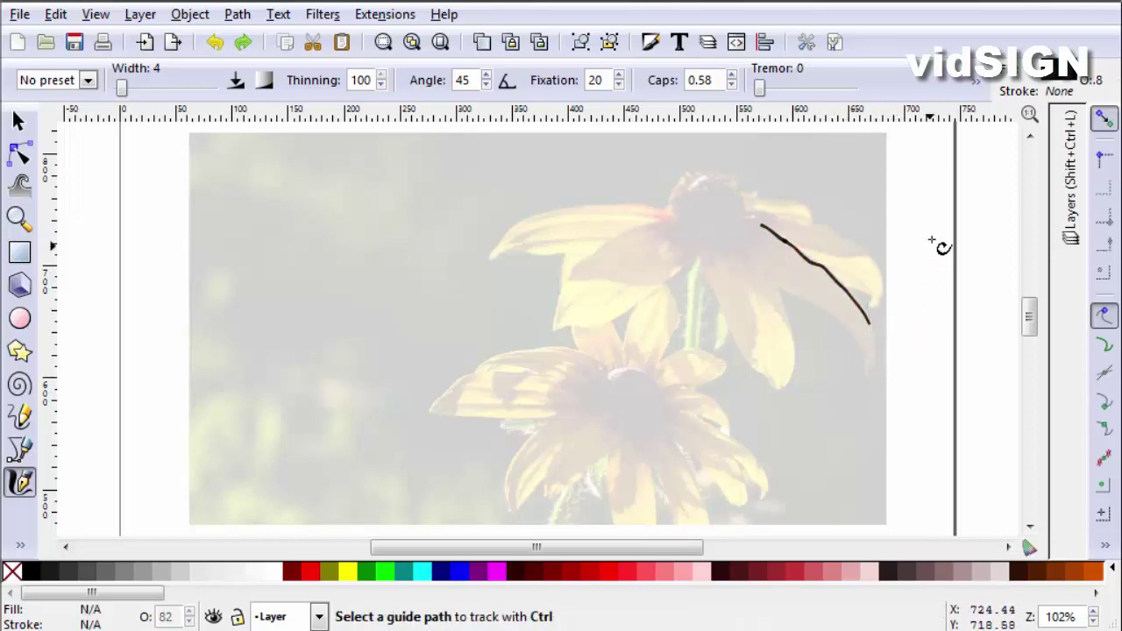
key("ctrl+z")
key("ctrl+z")
Check the calligraphy pen's mass options.
left_click(976, 82)
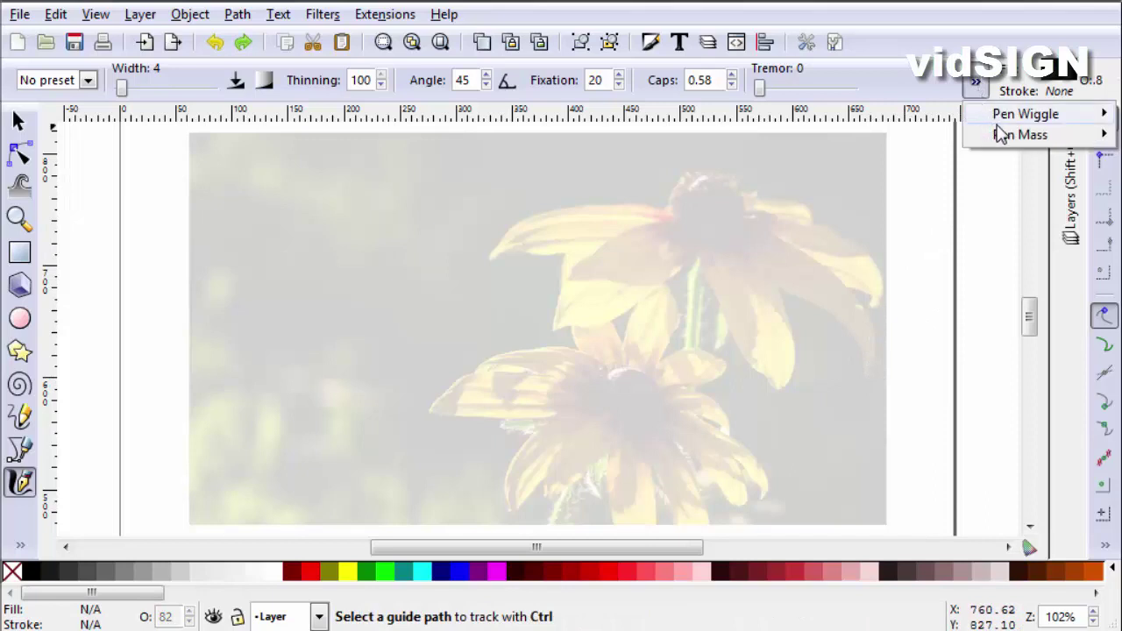
mouse_move(1000, 134)
left_click(828, 299)
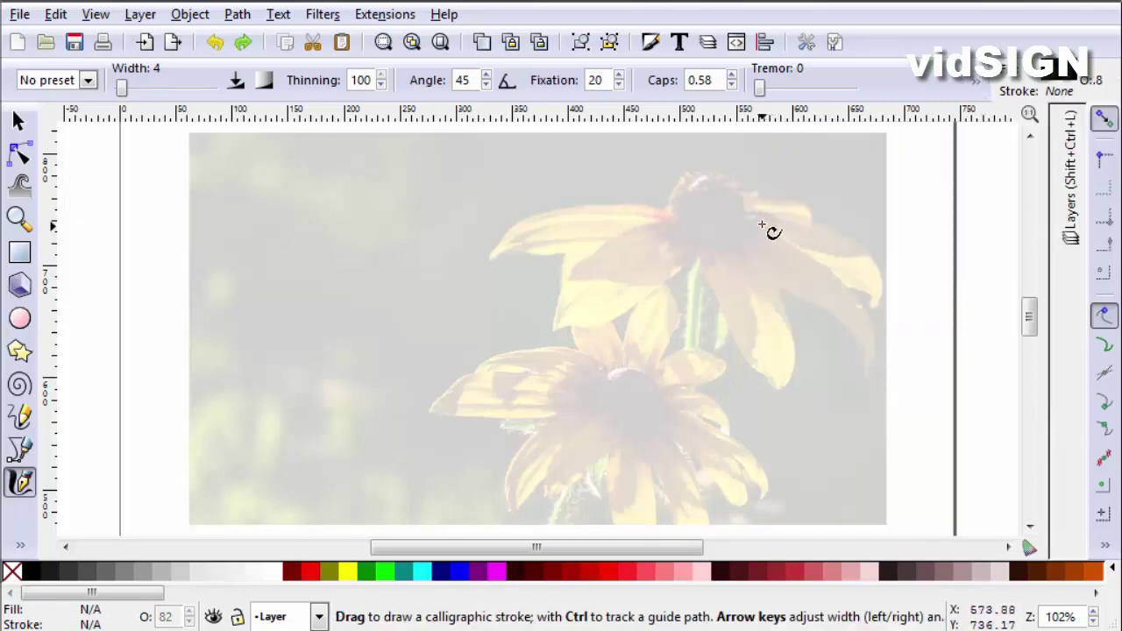
Trace the petal outlines of the upper flower with broken black calligraphy strokes, working from the right petals to the left ones.
mouse_move(761, 225)
left_mouse_down()
mouse_move(850, 290)
mouse_move(874, 339)
mouse_move(870, 366)
mouse_move(837, 317)
mouse_move(777, 288)
mouse_move(739, 244)
mouse_move(705, 269)
mouse_move(733, 337)
mouse_move(767, 376)
mouse_move(788, 369)
mouse_move(793, 349)
mouse_move(775, 297)
left_mouse_up()
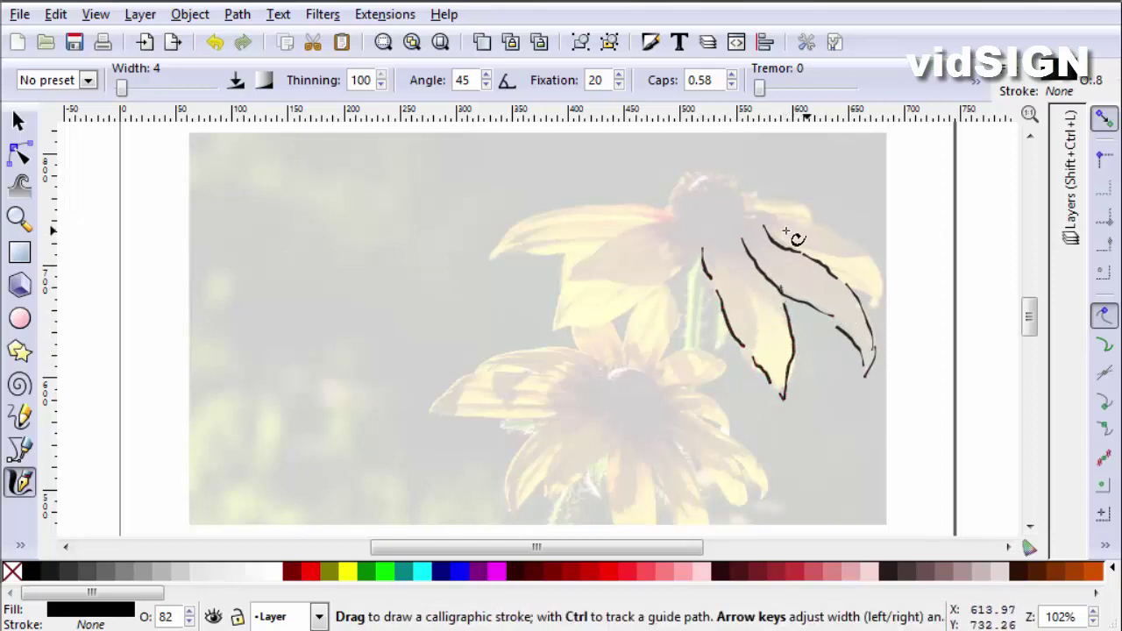
mouse_move(764, 210)
left_mouse_down()
mouse_move(867, 255)
mouse_move(883, 302)
mouse_move(835, 279)
left_mouse_up()
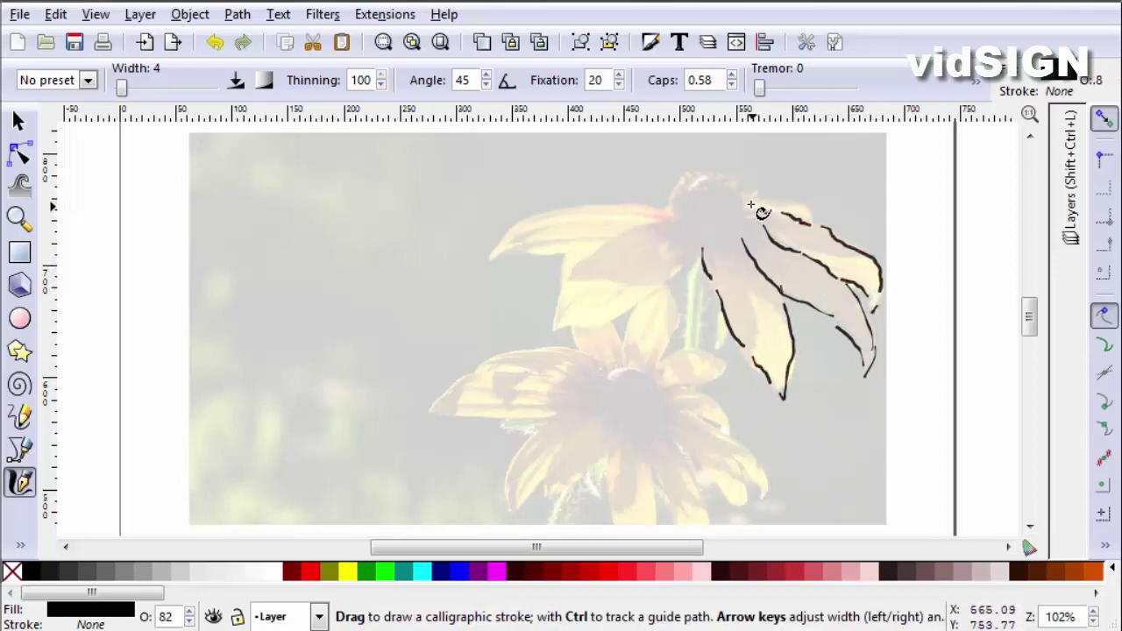
mouse_move(751, 205)
left_mouse_down()
mouse_move(809, 201)
mouse_move(812, 225)
left_mouse_up()
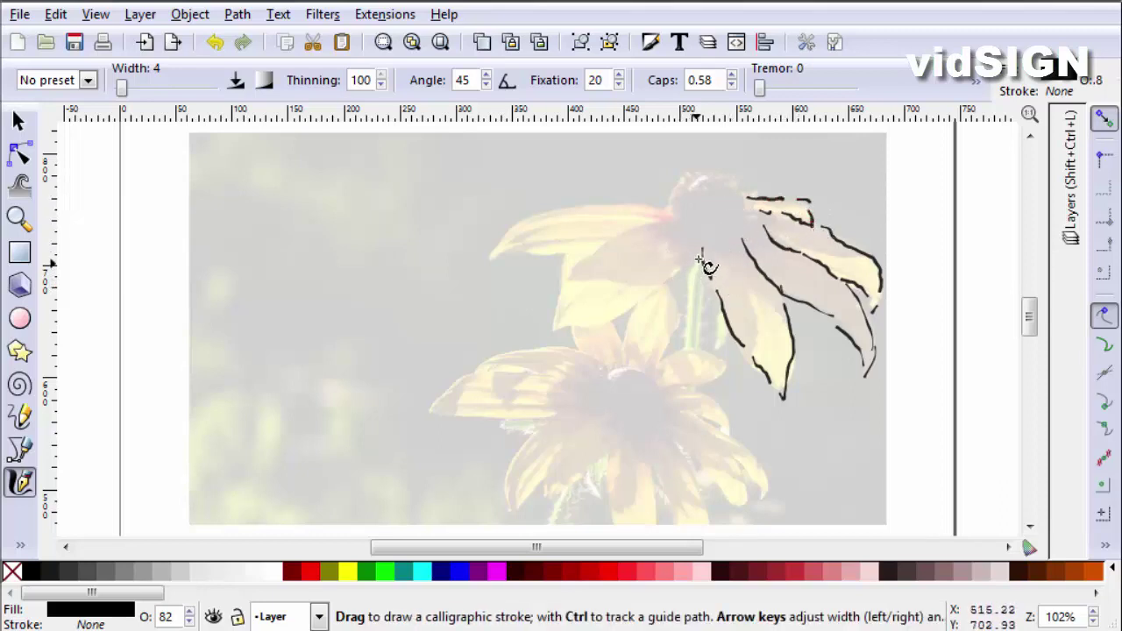
mouse_move(699, 257)
left_mouse_down()
mouse_move(657, 301)
mouse_move(597, 327)
mouse_move(555, 327)
mouse_move(571, 274)
mouse_move(679, 213)
mouse_move(565, 221)
mouse_move(517, 246)
mouse_move(511, 232)
mouse_move(533, 216)
left_mouse_up()
left_click_drag(498, 253, 606, 253)
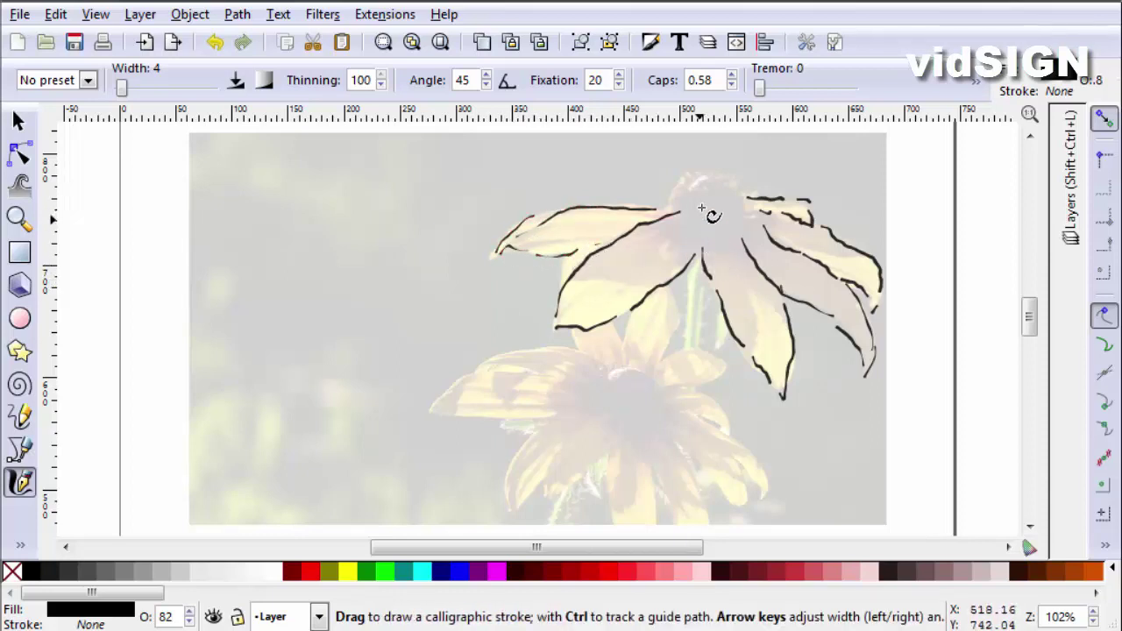
Trace the upper flower's centre and stem, adding short shading strokes at the bases of the petals below the centre.
mouse_move(676, 213)
left_mouse_down()
mouse_move(694, 177)
mouse_move(708, 179)
mouse_move(725, 222)
mouse_move(741, 190)
mouse_move(735, 234)
mouse_move(689, 230)
mouse_move(677, 214)
mouse_move(682, 238)
mouse_move(720, 230)
left_mouse_up()
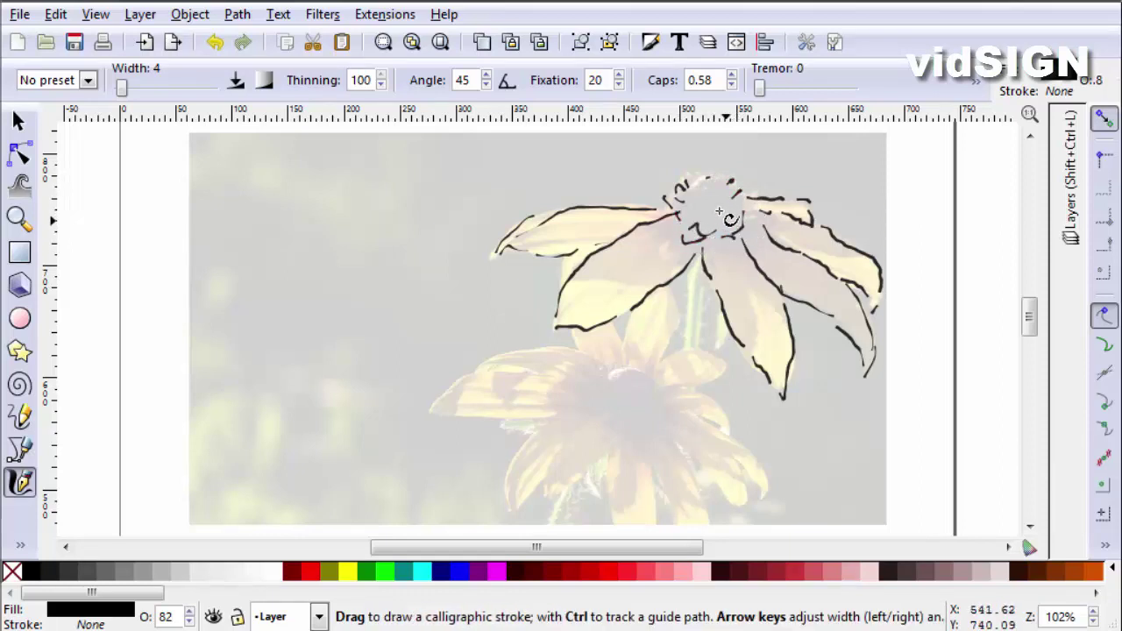
mouse_move(695, 178)
left_mouse_down()
mouse_move(703, 188)
mouse_move(689, 200)
mouse_move(713, 201)
mouse_move(695, 217)
left_mouse_up()
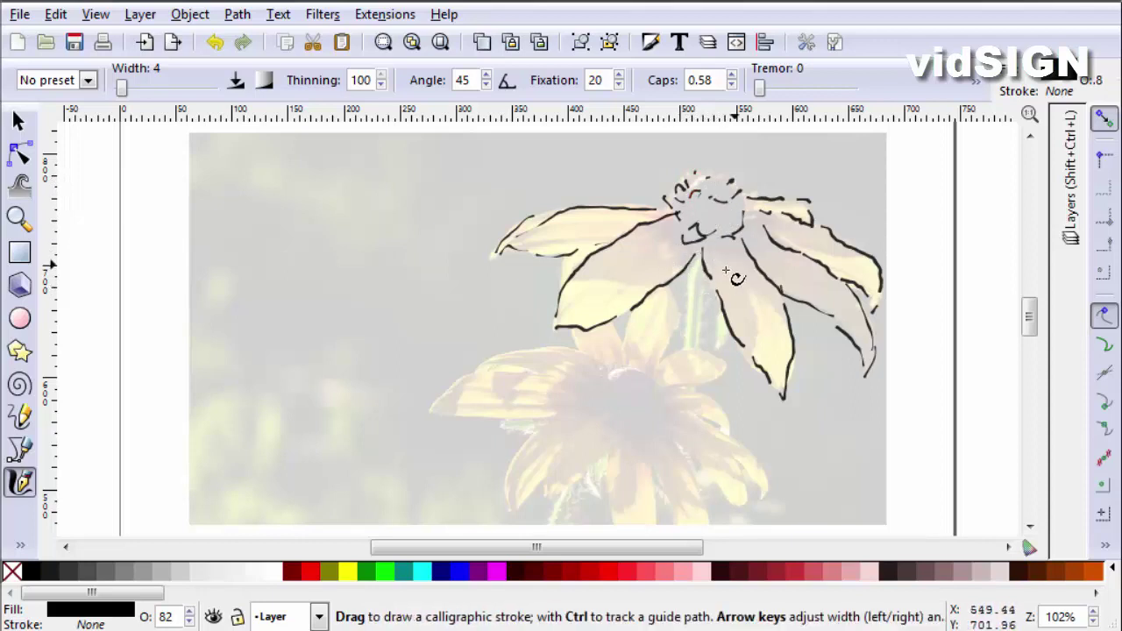
left_click_drag(717, 254, 733, 303)
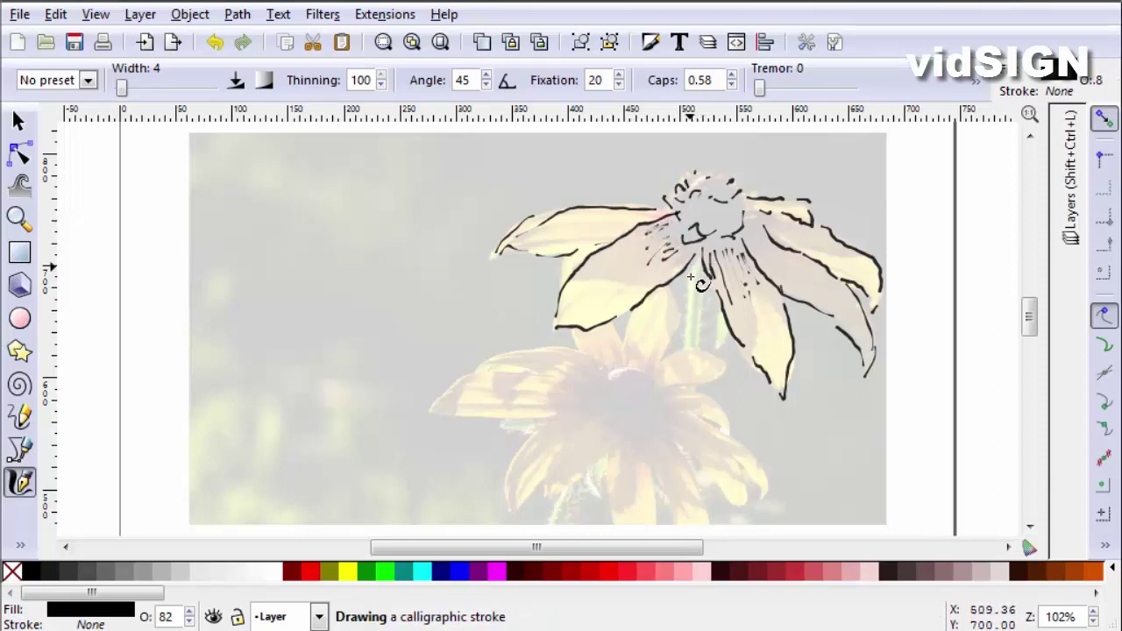
left_click_drag(699, 278, 694, 338)
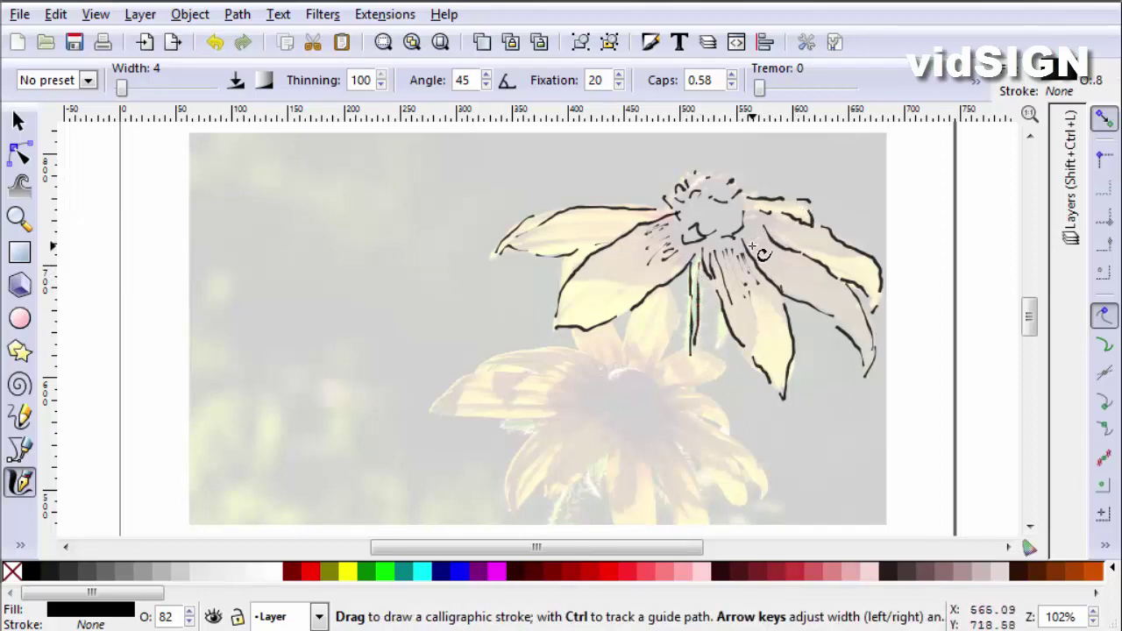
Add fine shading strokes to the upper flower's right and left petals, radiating outward from its centre.
mouse_move(759, 245)
left_mouse_down()
mouse_move(782, 282)
mouse_move(779, 271)
mouse_move(794, 270)
left_mouse_up()
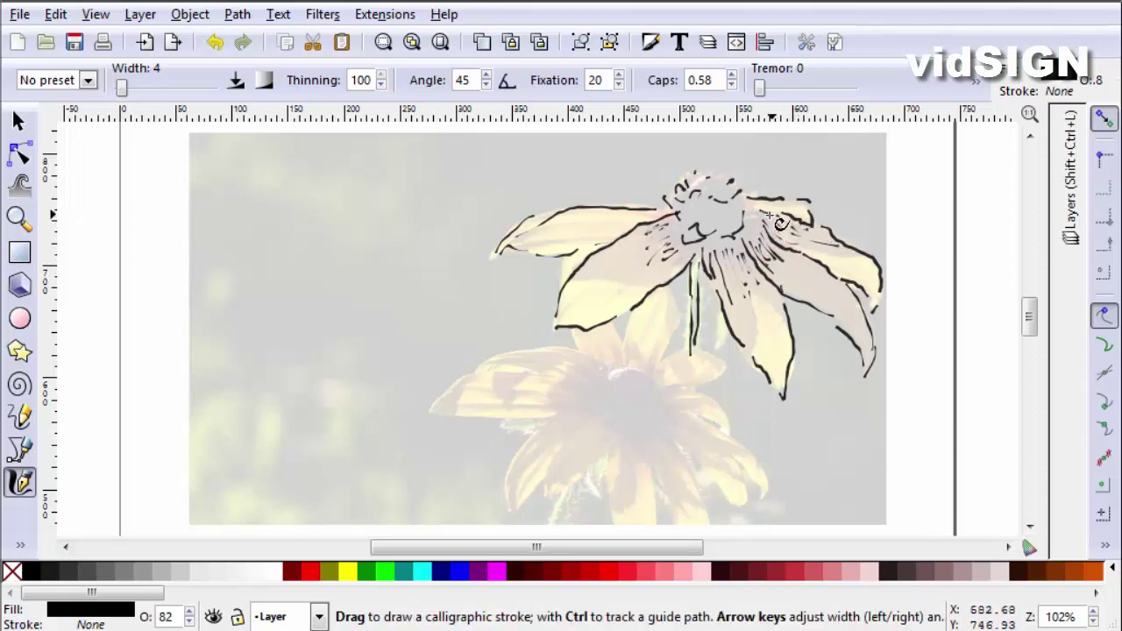
left_click_drag(685, 265, 663, 269)
left_click_drag(680, 242, 658, 252)
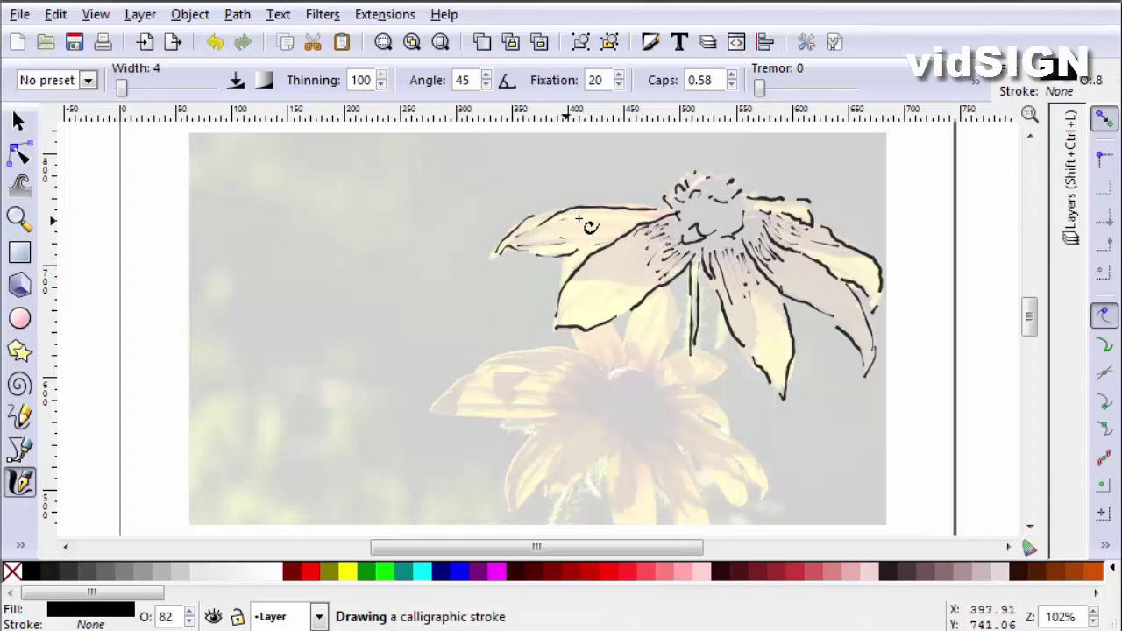
left_click_drag(578, 218, 565, 222)
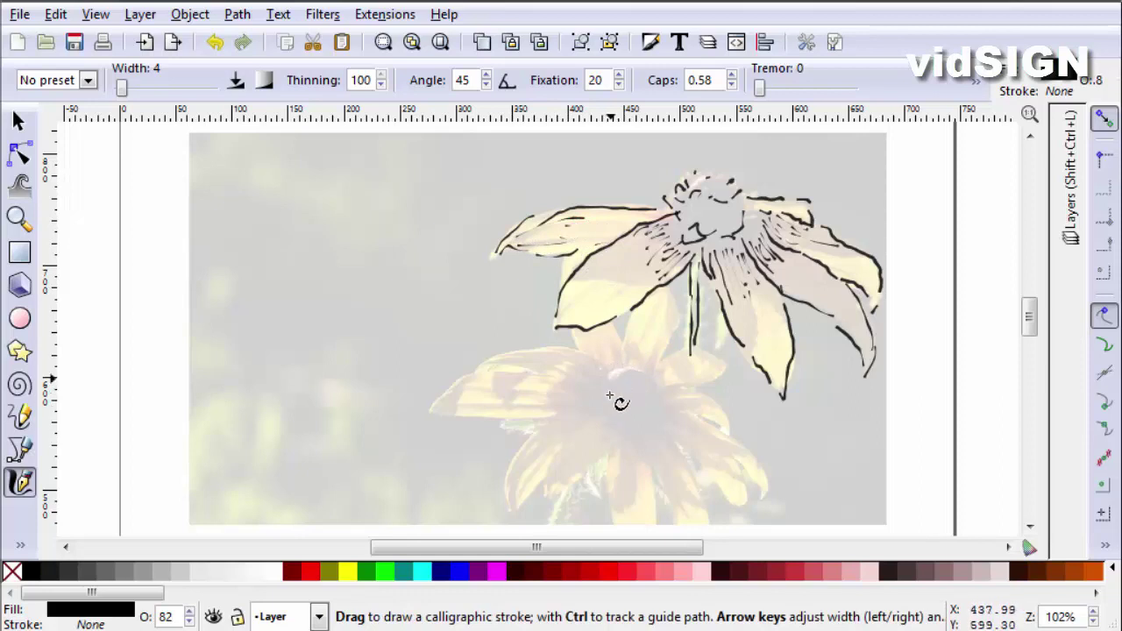
Trace the lower flower's centre, its upper petals and its right-hand petals with calligraphy strokes, including inner petal lines.
mouse_move(603, 379)
left_mouse_down()
mouse_move(666, 406)
mouse_move(644, 417)
mouse_move(600, 395)
mouse_move(612, 406)
mouse_move(662, 405)
mouse_move(616, 387)
mouse_move(654, 395)
mouse_move(640, 305)
left_mouse_up()
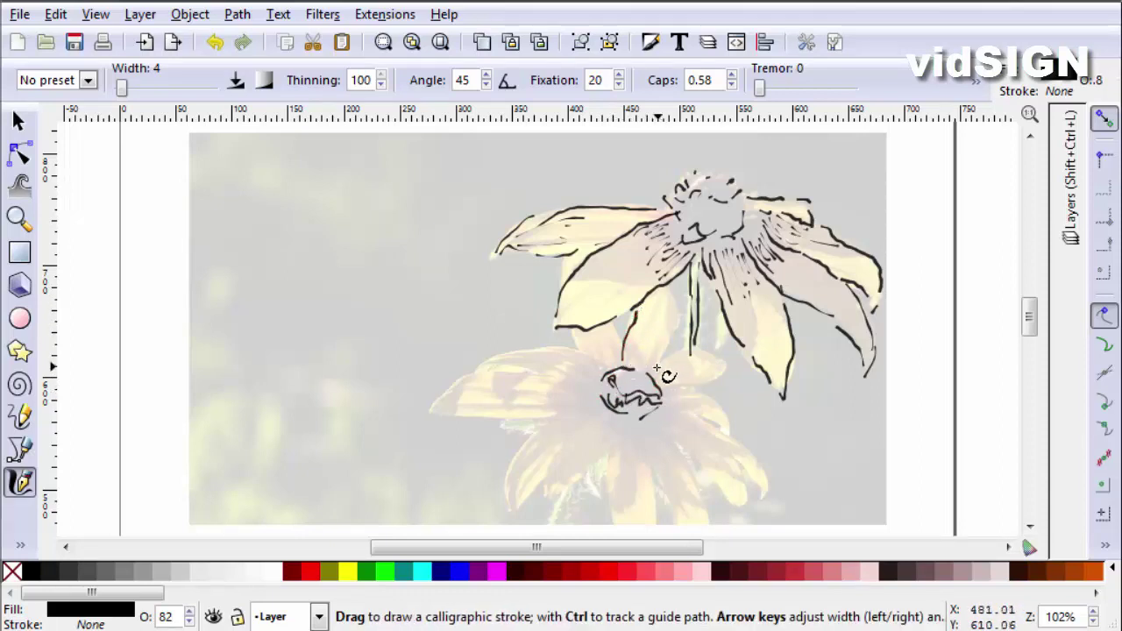
left_click_drag(654, 364, 675, 301)
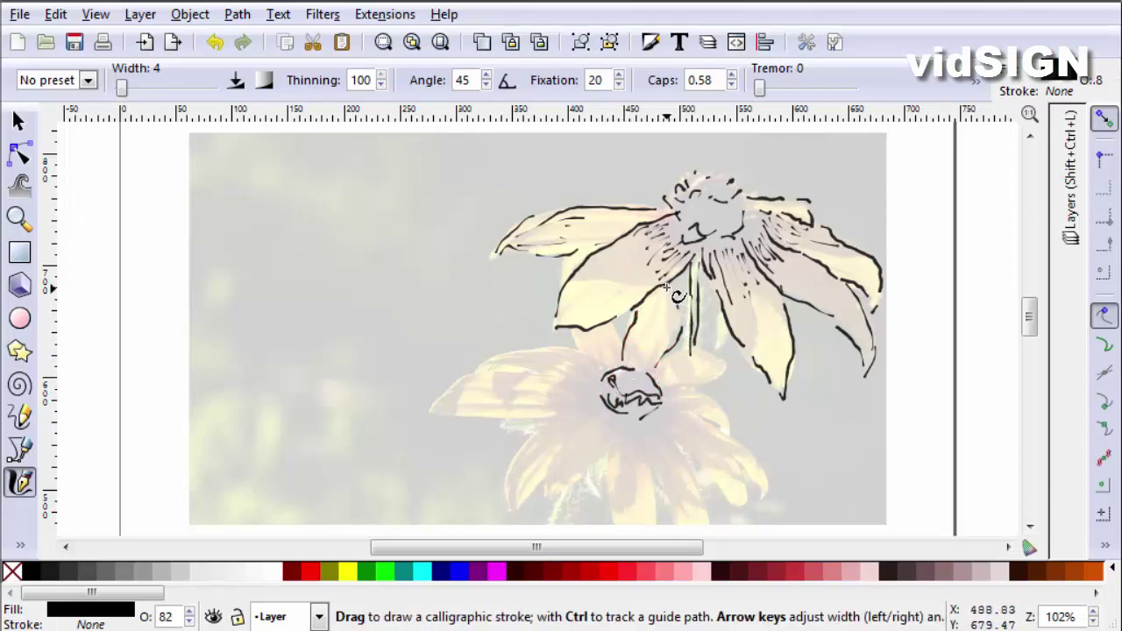
mouse_move(656, 366)
left_mouse_down()
mouse_move(722, 370)
mouse_move(693, 397)
mouse_move(722, 412)
mouse_move(729, 435)
mouse_move(689, 411)
mouse_move(748, 450)
mouse_move(766, 490)
mouse_move(732, 461)
mouse_move(750, 506)
mouse_move(675, 434)
mouse_move(712, 459)
left_mouse_up()
left_click_drag(673, 405, 746, 493)
mouse_move(675, 434)
left_mouse_down()
mouse_move(715, 517)
mouse_move(704, 524)
mouse_move(649, 448)
mouse_move(682, 529)
mouse_move(701, 524)
left_mouse_up()
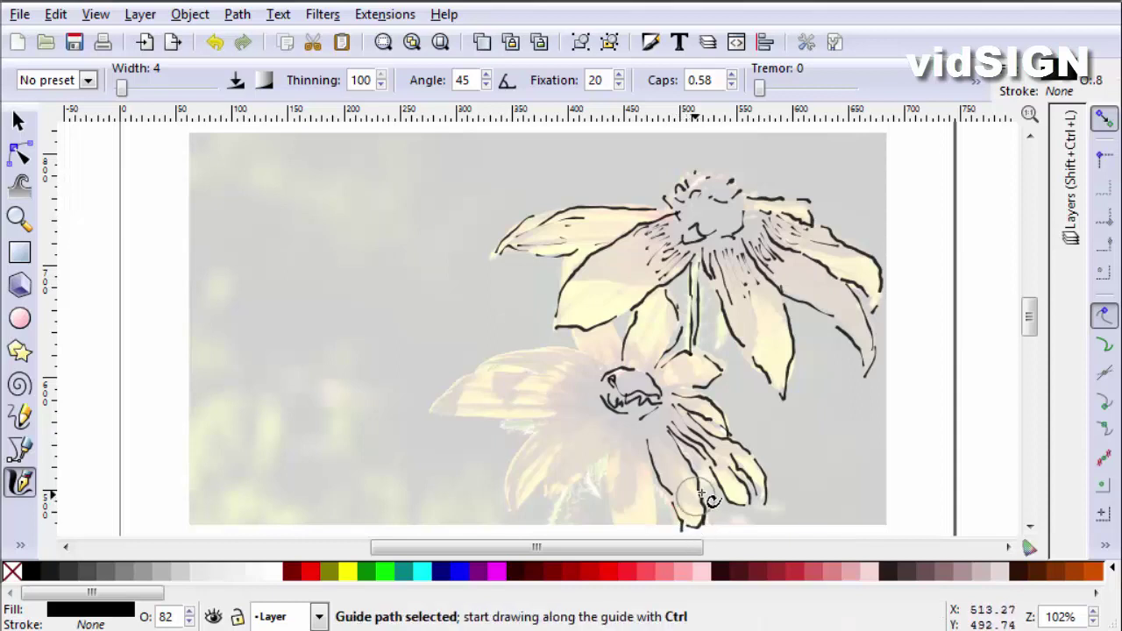
Undo the last stroke, redraw that petal's tip past the photo's lower edge, and trace the lower flower's bottom petal with shading lines.
key("ctrl+z")
left_click_drag(1031, 316, 1030, 328)
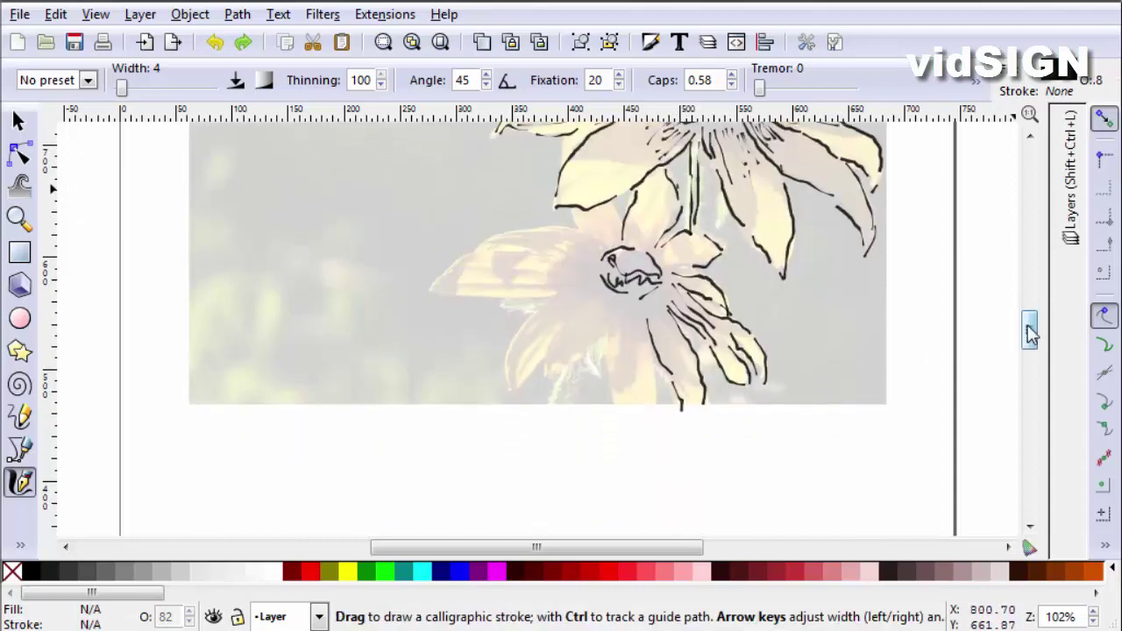
left_click_drag(683, 418, 706, 401)
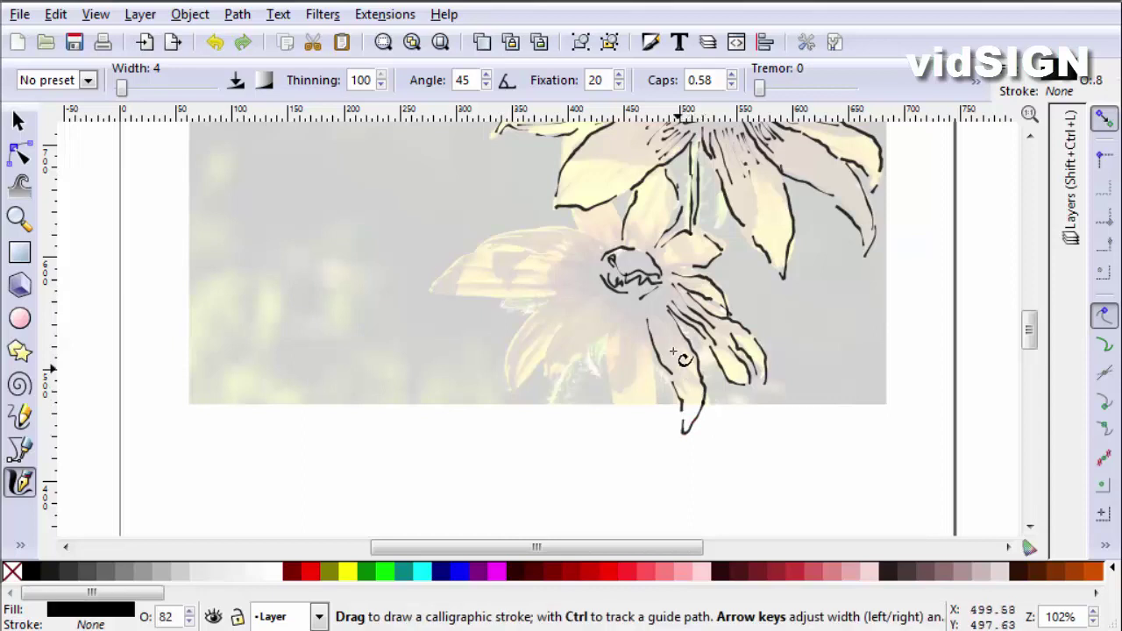
mouse_move(646, 319)
left_mouse_down()
mouse_move(652, 411)
mouse_move(642, 450)
mouse_move(618, 430)
mouse_move(610, 325)
mouse_move(616, 408)
left_mouse_up()
left_click_drag(626, 450, 638, 459)
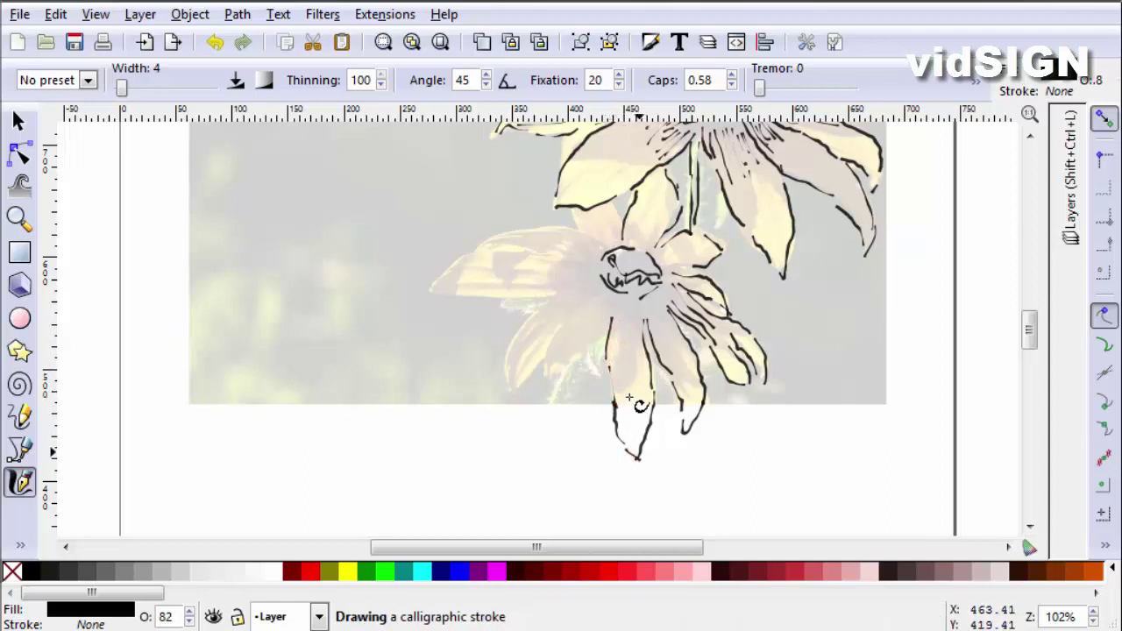
mouse_move(633, 340)
left_mouse_down()
mouse_move(637, 359)
mouse_move(621, 382)
left_mouse_up()
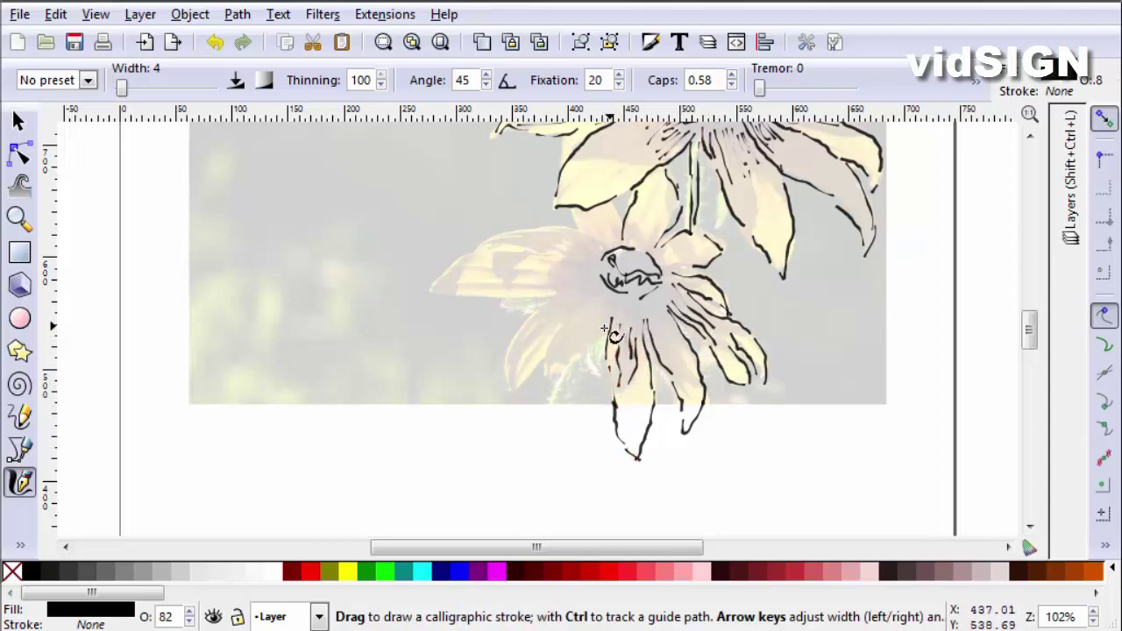
Trace the lower flower's lower-left petals and add short shading strokes inside them.
mouse_move(616, 322)
left_mouse_down()
mouse_move(544, 384)
mouse_move(578, 308)
mouse_move(598, 293)
mouse_move(598, 315)
mouse_move(605, 309)
mouse_move(561, 298)
mouse_move(522, 325)
mouse_move(511, 402)
left_mouse_up()
mouse_move(566, 300)
left_mouse_down()
mouse_move(529, 343)
mouse_move(507, 388)
mouse_move(516, 353)
mouse_move(513, 374)
mouse_move(531, 349)
left_mouse_up()
mouse_move(516, 379)
left_mouse_down()
mouse_move(531, 356)
mouse_move(550, 354)
left_mouse_up()
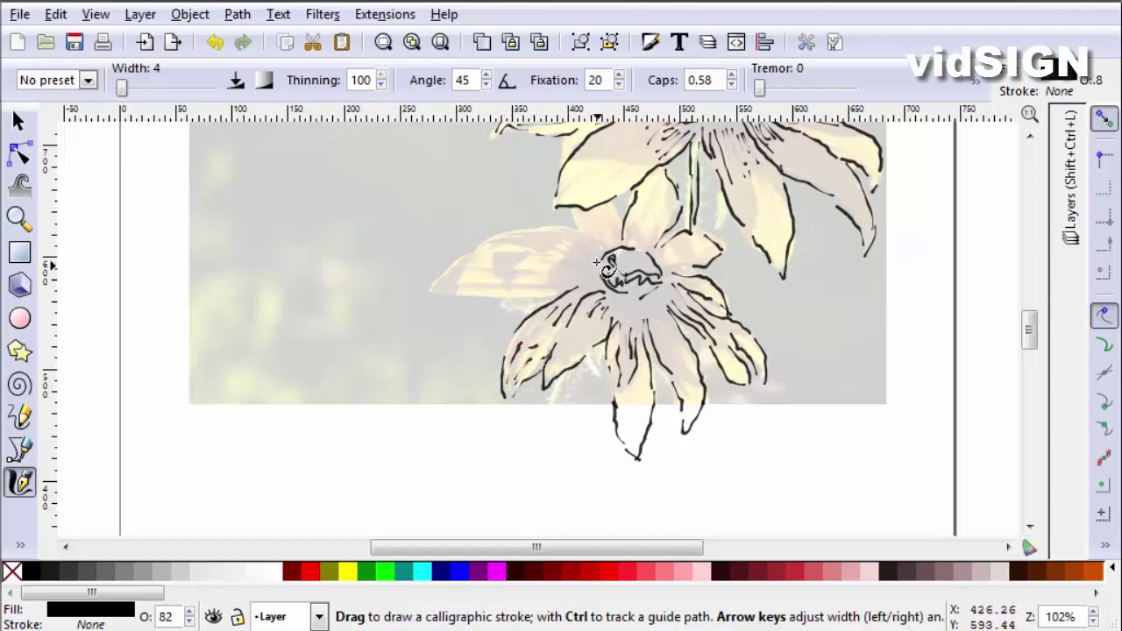
Trace the lower flower's long left petals with inner lines, and darken its centre with short strokes radiating around it.
mouse_move(586, 268)
left_mouse_down()
mouse_move(476, 255)
mouse_move(440, 275)
mouse_move(431, 296)
mouse_move(529, 297)
left_mouse_up()
mouse_move(540, 294)
left_mouse_down()
mouse_move(578, 283)
mouse_move(510, 271)
mouse_move(474, 285)
mouse_move(566, 274)
mouse_move(600, 240)
mouse_move(513, 235)
mouse_move(528, 231)
mouse_move(474, 256)
left_mouse_up()
mouse_move(561, 263)
left_mouse_down()
mouse_move(545, 255)
mouse_move(549, 242)
left_mouse_up()
mouse_move(589, 256)
left_mouse_down()
mouse_move(566, 240)
mouse_move(615, 266)
left_mouse_up()
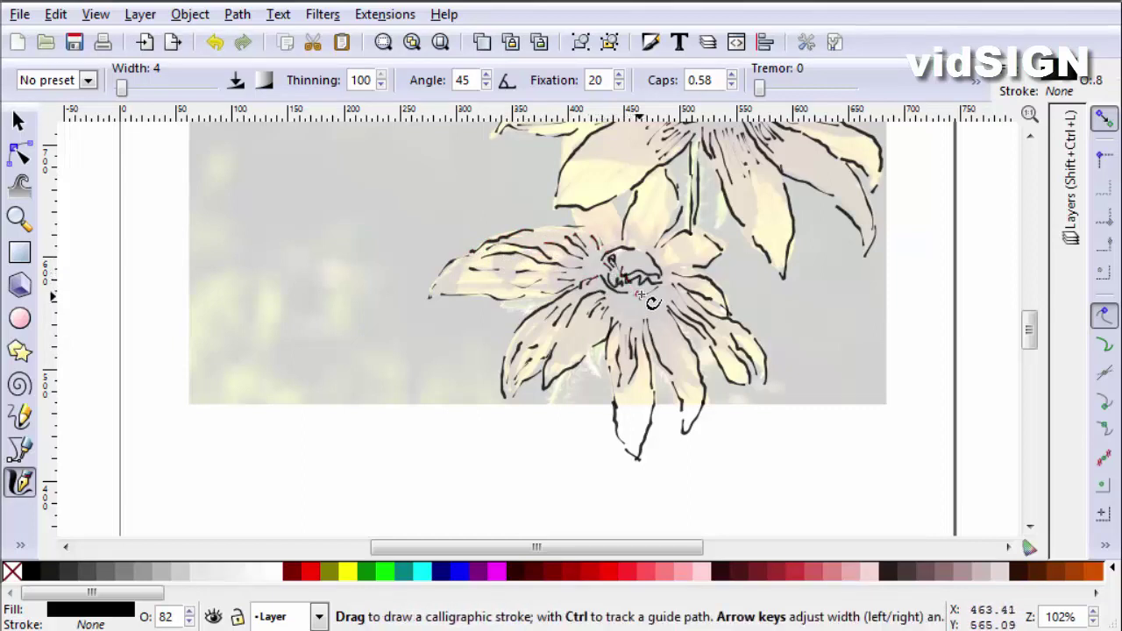
mouse_move(628, 310)
left_mouse_down()
mouse_move(619, 306)
mouse_move(648, 313)
left_mouse_up()
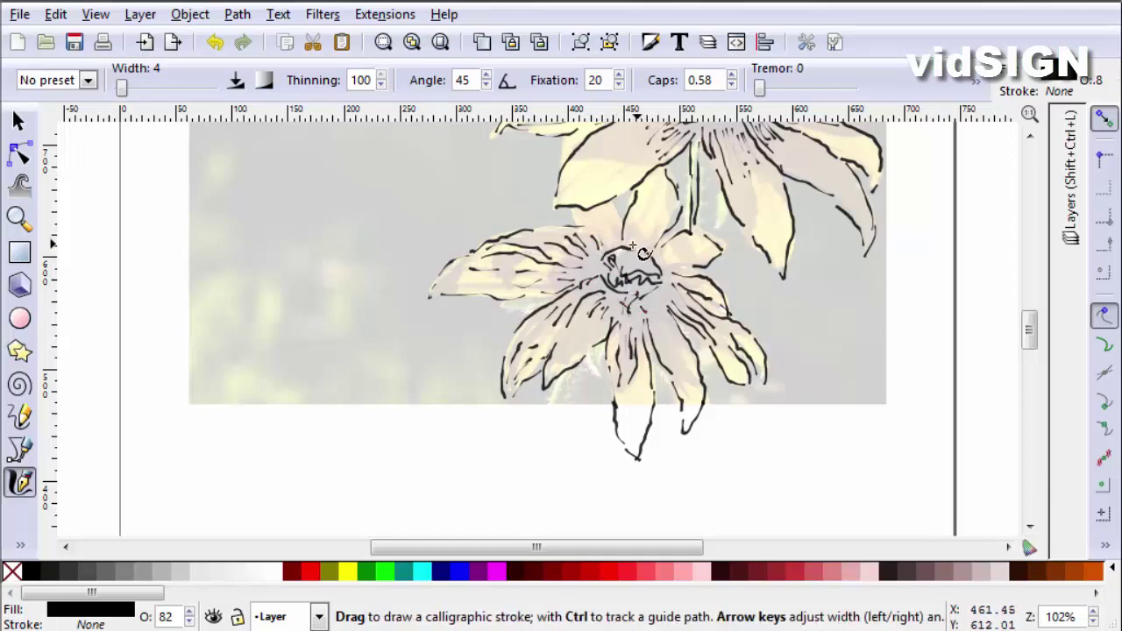
mouse_move(637, 235)
left_mouse_down()
mouse_move(658, 264)
mouse_move(675, 257)
mouse_move(665, 334)
mouse_move(656, 338)
mouse_move(648, 309)
mouse_move(657, 305)
mouse_move(662, 321)
mouse_move(657, 300)
mouse_move(643, 299)
mouse_move(655, 278)
mouse_move(656, 293)
mouse_move(627, 303)
mouse_move(605, 282)
mouse_move(615, 299)
mouse_move(592, 297)
mouse_move(611, 287)
mouse_move(590, 265)
mouse_move(644, 271)
left_mouse_up()
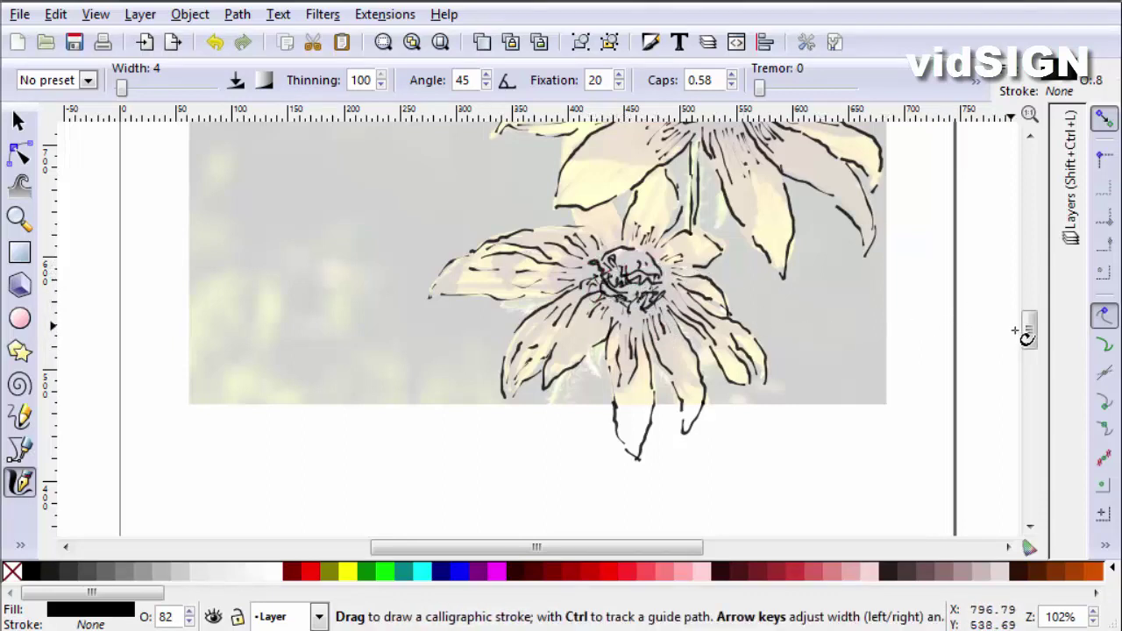
Draw the lower flower's stem as a pair of strokes curving down past the photo's lower edge.
mouse_move(1028, 335)
left_mouse_down()
mouse_move(1029, 301)
mouse_move(1029, 326)
left_mouse_up()
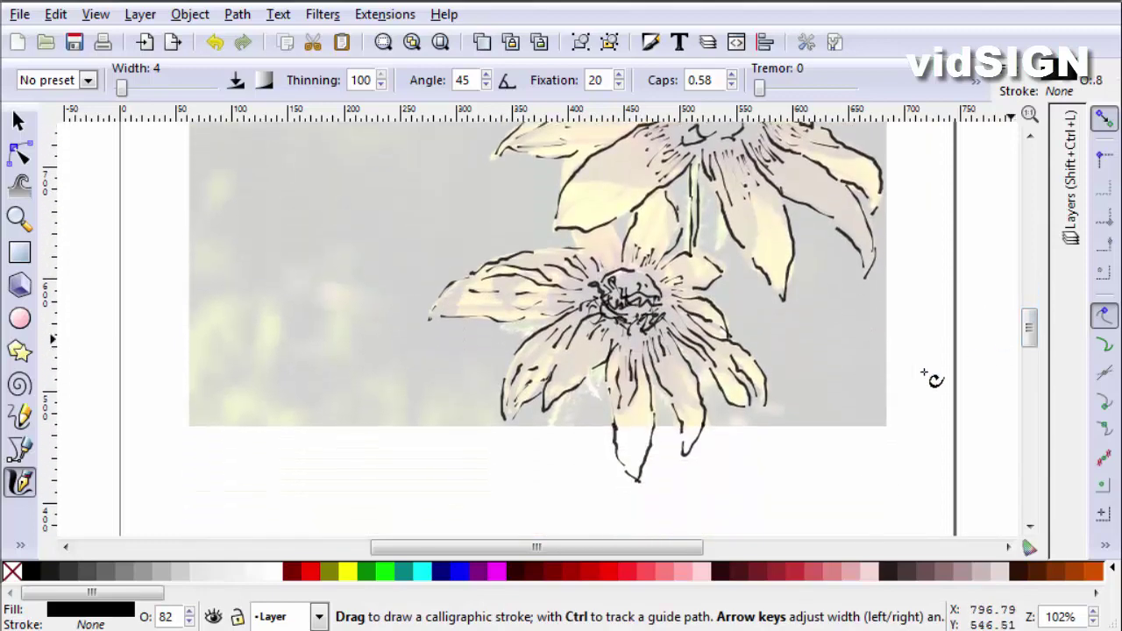
mouse_move(590, 380)
left_mouse_down()
mouse_move(549, 419)
mouse_move(529, 473)
left_mouse_up()
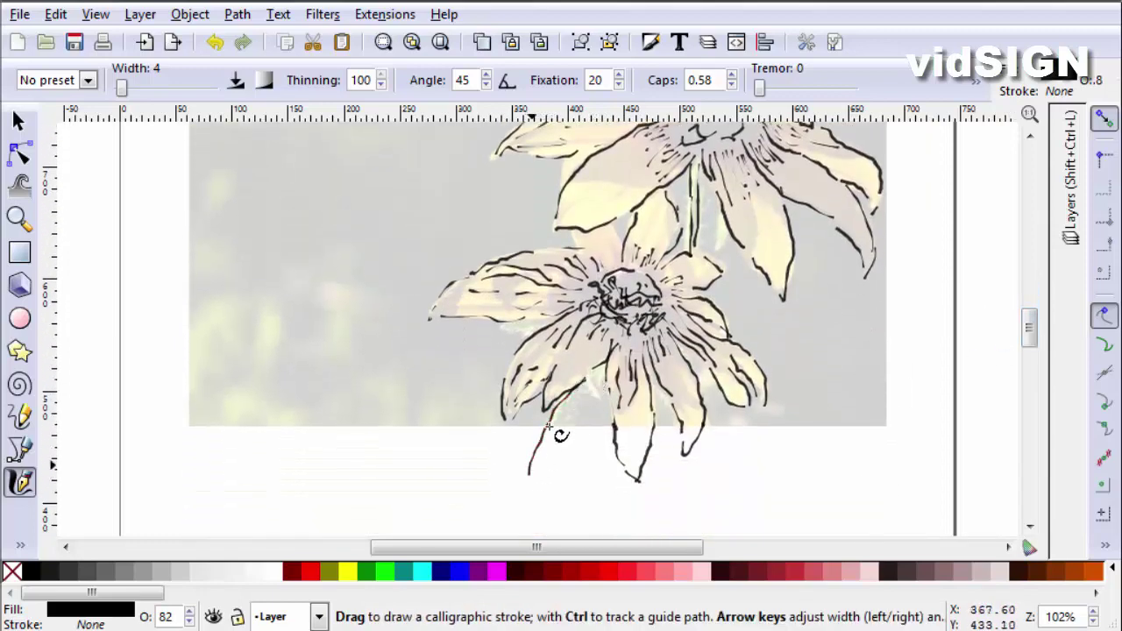
left_click_drag(550, 410, 524, 483)
left_click_drag(546, 430, 525, 482)
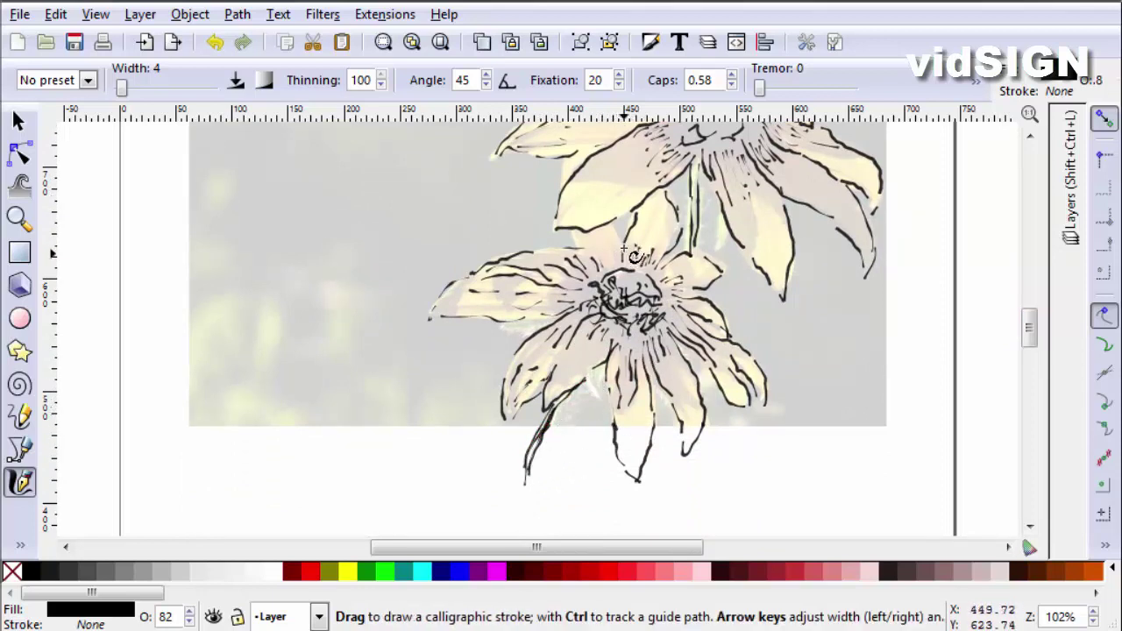
Trace the lower flower's remaining upper-left petal and add final detail strokes beside its right petals.
mouse_move(625, 248)
left_mouse_down()
mouse_move(573, 260)
mouse_move(573, 239)
mouse_move(590, 256)
mouse_move(576, 231)
mouse_move(578, 249)
mouse_move(596, 261)
mouse_move(598, 251)
mouse_move(612, 274)
mouse_move(612, 241)
left_mouse_up()
mouse_move(677, 276)
left_mouse_down()
mouse_move(696, 275)
mouse_move(675, 272)
mouse_move(672, 298)
mouse_move(692, 324)
left_mouse_up()
Hide Layer 1, which holds the flower photo, so only the ink drawing shows.
left_click(1071, 180)
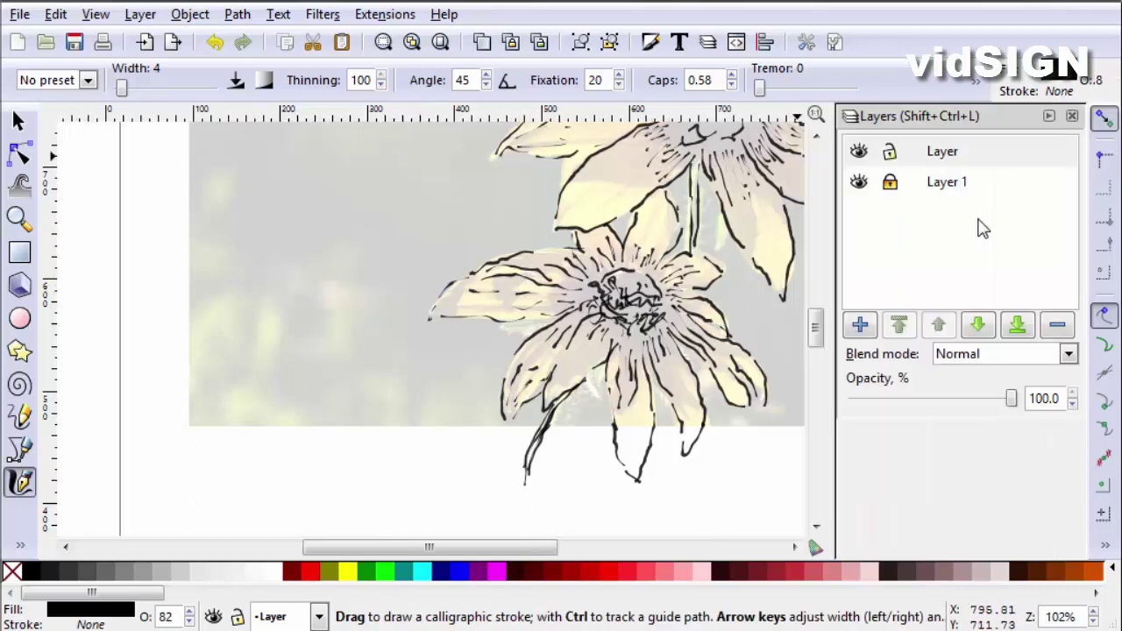
left_click(858, 181)
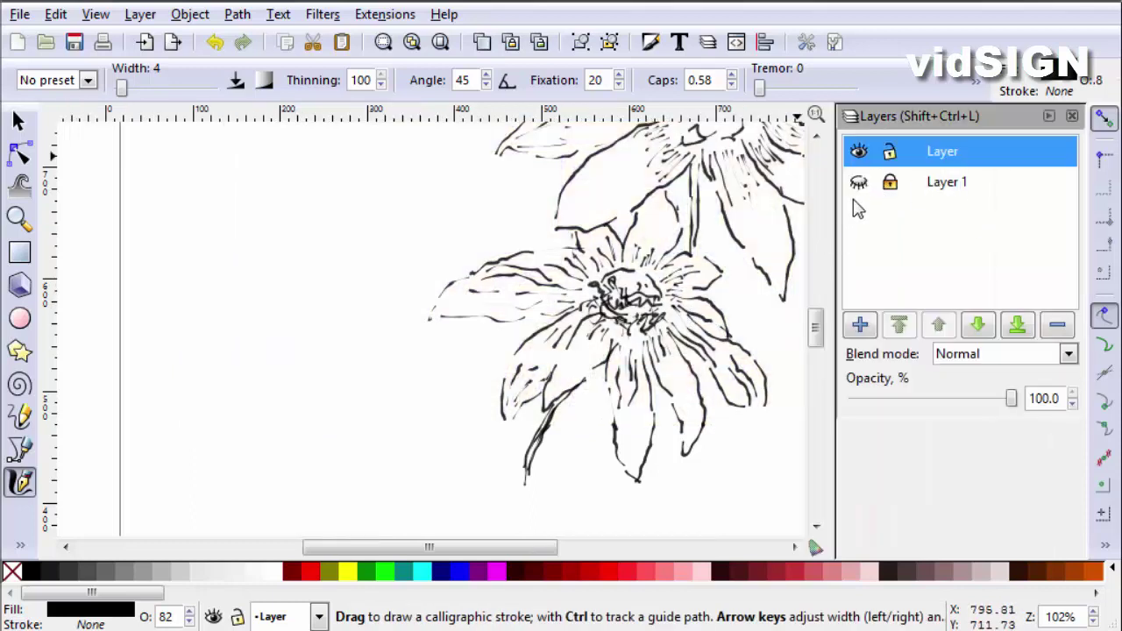
left_click(1047, 116)
Add ink strokes radiating below the upper flower's centre and small curved details inside the centre.
left_click_drag(1027, 332, 1029, 327)
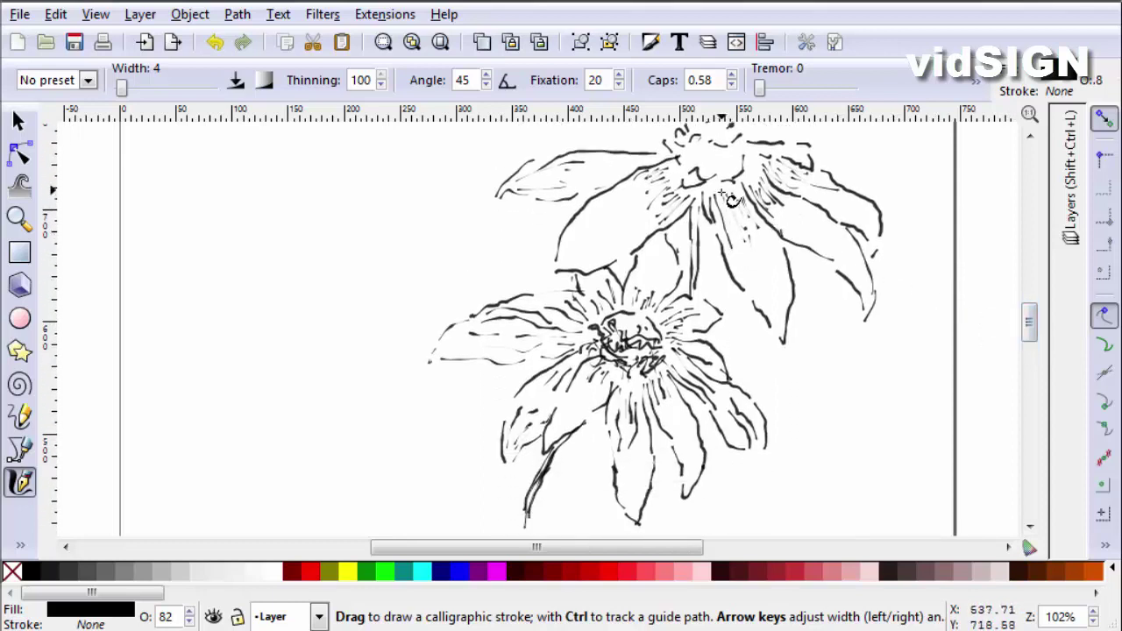
mouse_move(721, 192)
left_mouse_down()
mouse_move(733, 248)
mouse_move(728, 202)
mouse_move(739, 234)
mouse_move(739, 194)
mouse_move(750, 233)
mouse_move(747, 217)
mouse_move(736, 287)
left_mouse_up()
mouse_move(679, 159)
left_mouse_down()
mouse_move(694, 172)
mouse_move(736, 160)
left_mouse_up()
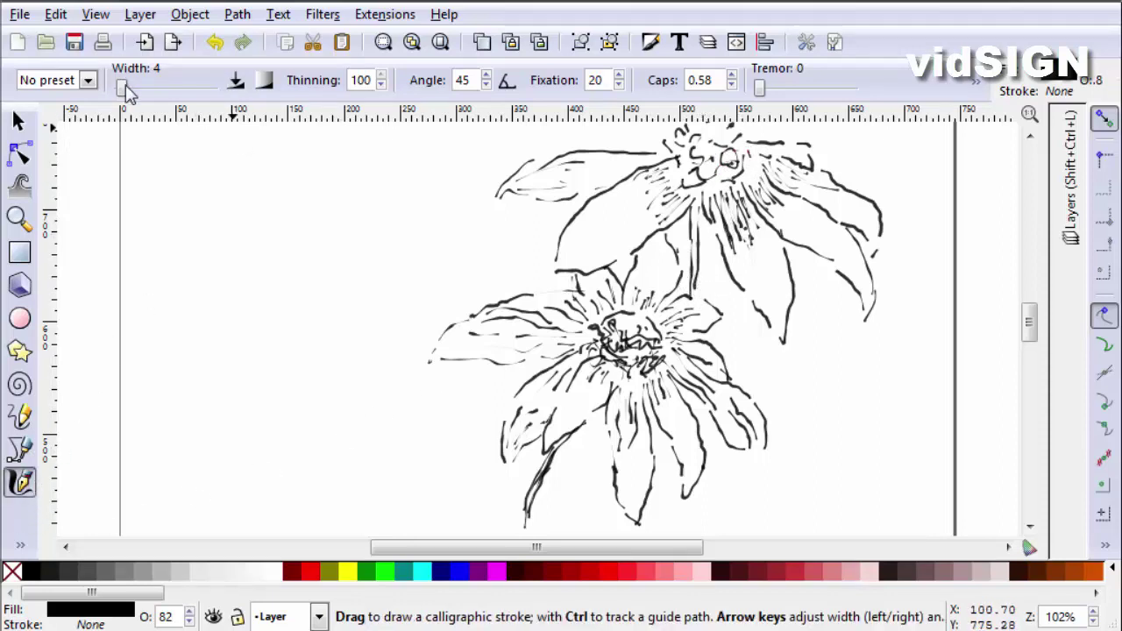
Set the calligraphy width to 71 and choose the pale yellow fill colour ffe680.
left_click_drag(124, 91, 185, 88)
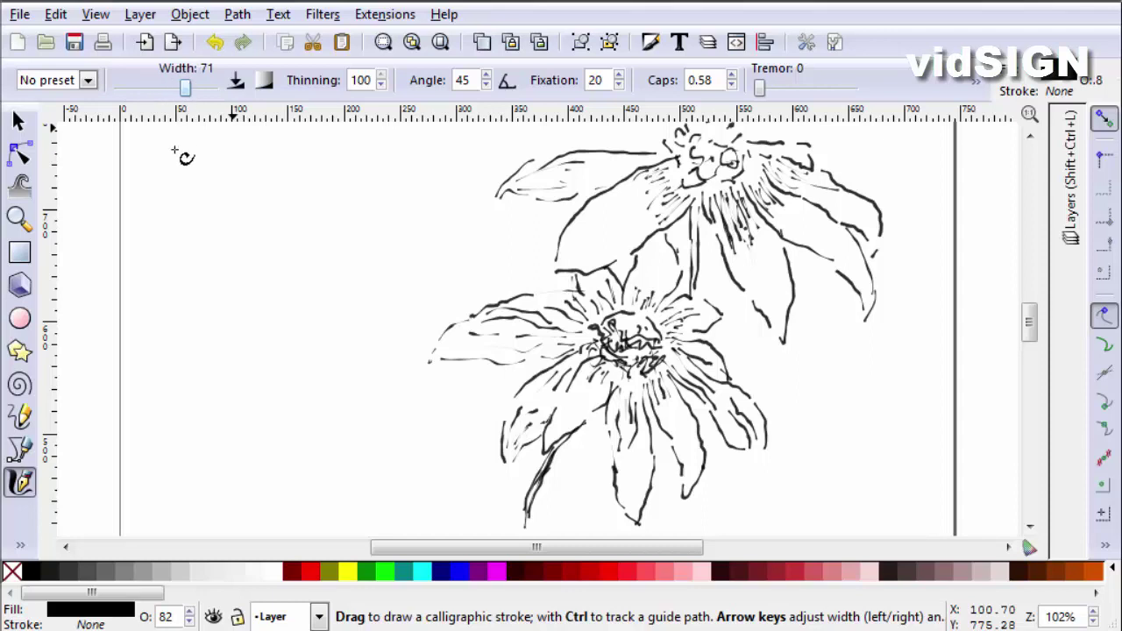
left_click(351, 573)
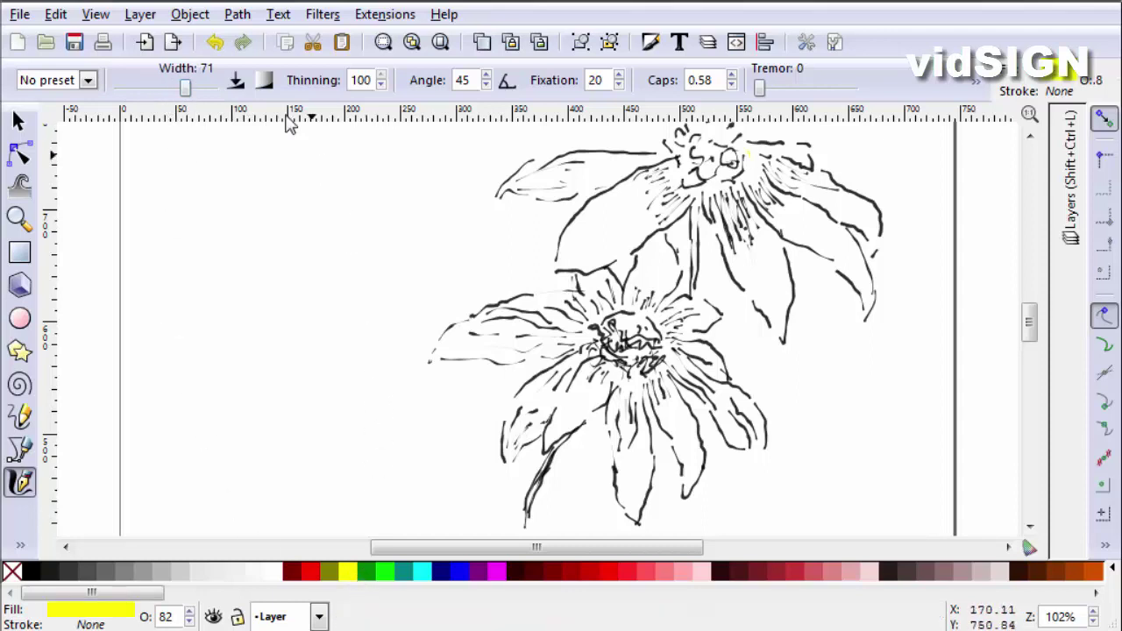
left_click(198, 16)
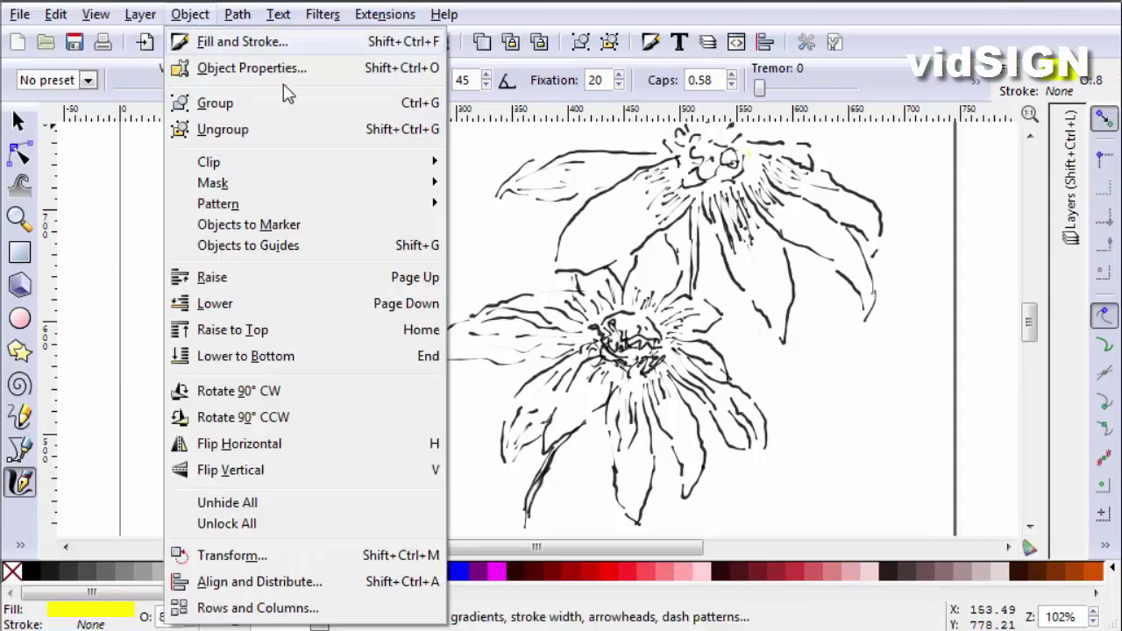
left_click(626, 547)
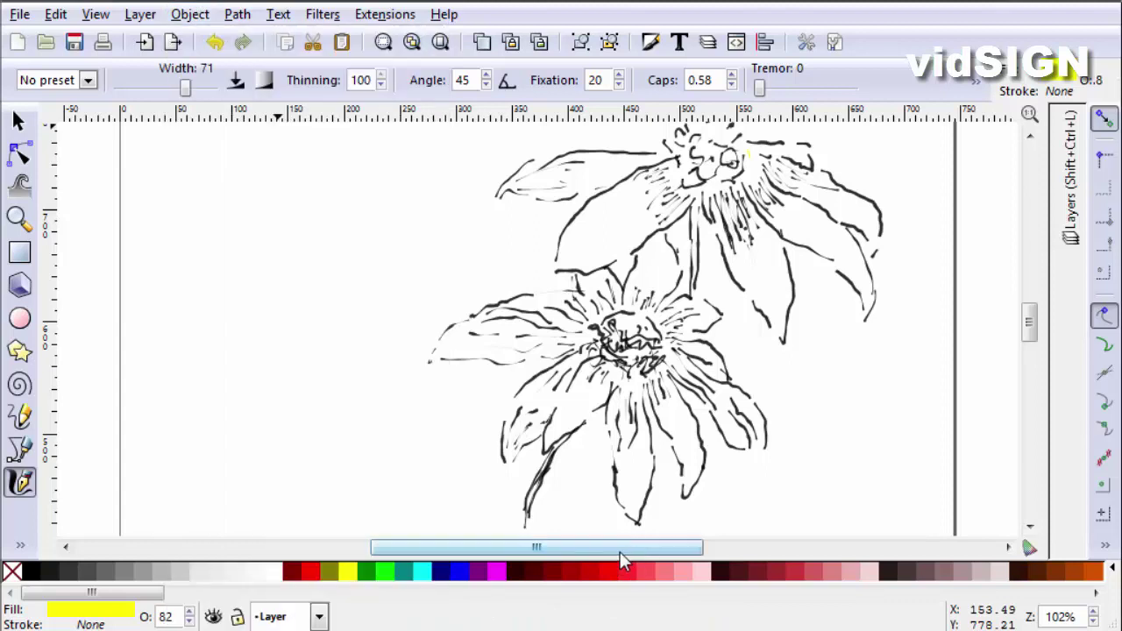
mouse_move(620, 552)
left_mouse_down()
mouse_move(648, 558)
mouse_move(611, 571)
left_mouse_up()
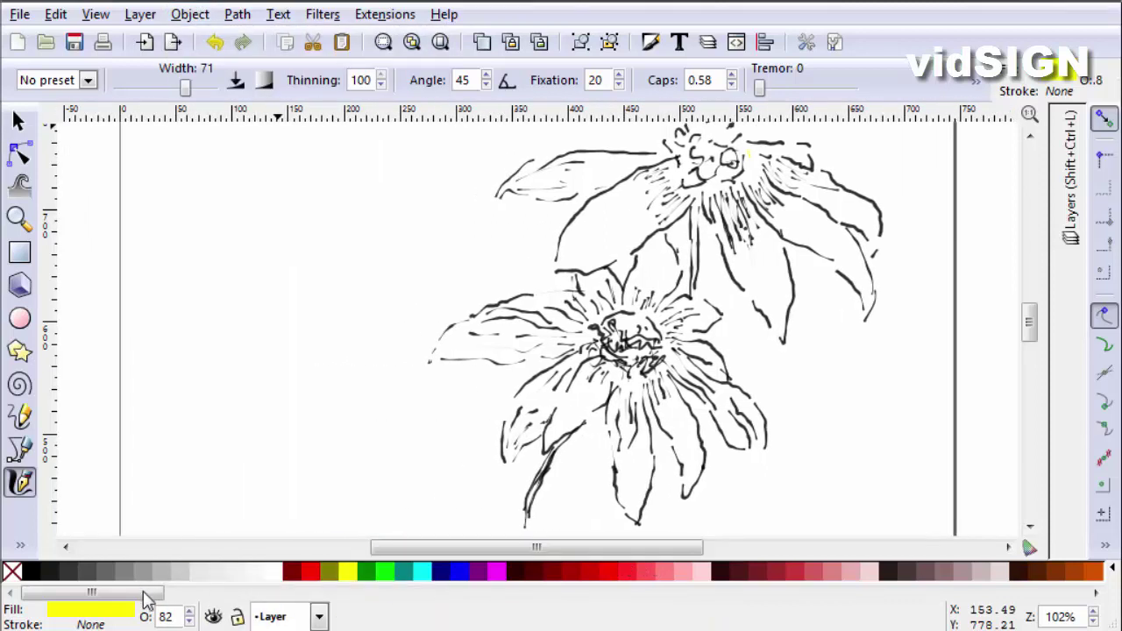
left_click_drag(166, 595, 332, 585)
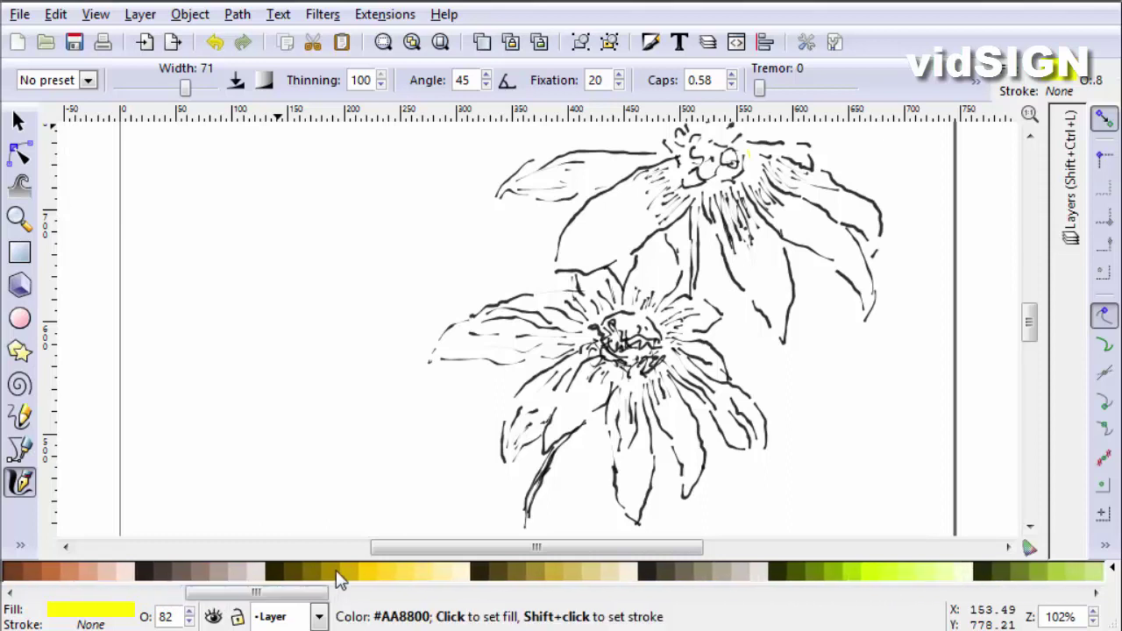
left_click(426, 578)
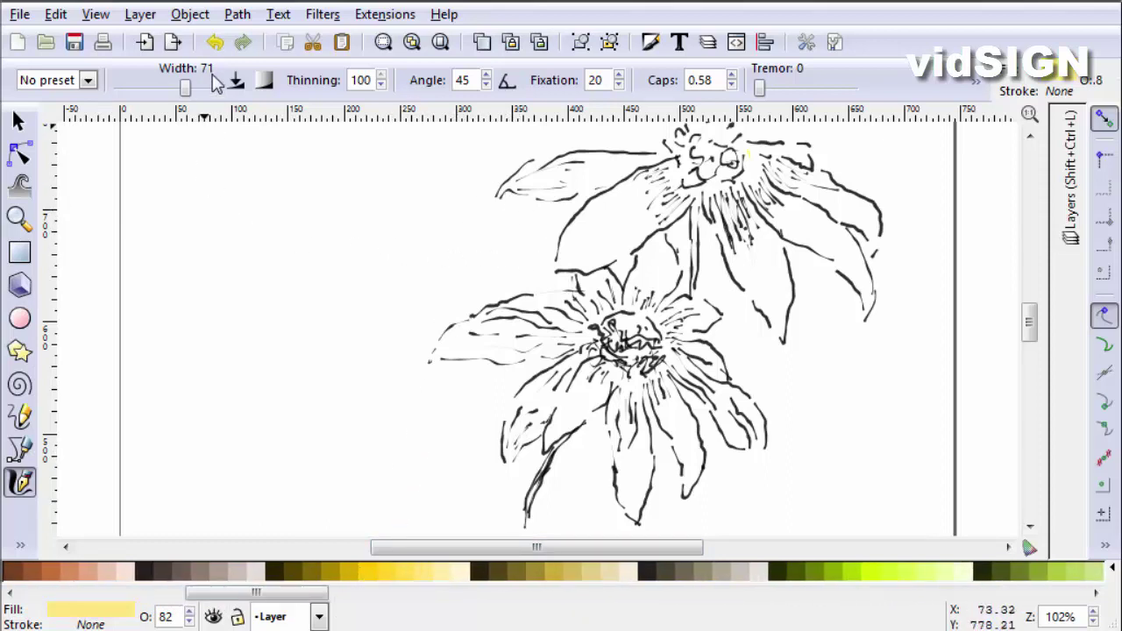
Lower the opacity in the Fill and Stroke settings to 24%.
left_click(191, 15)
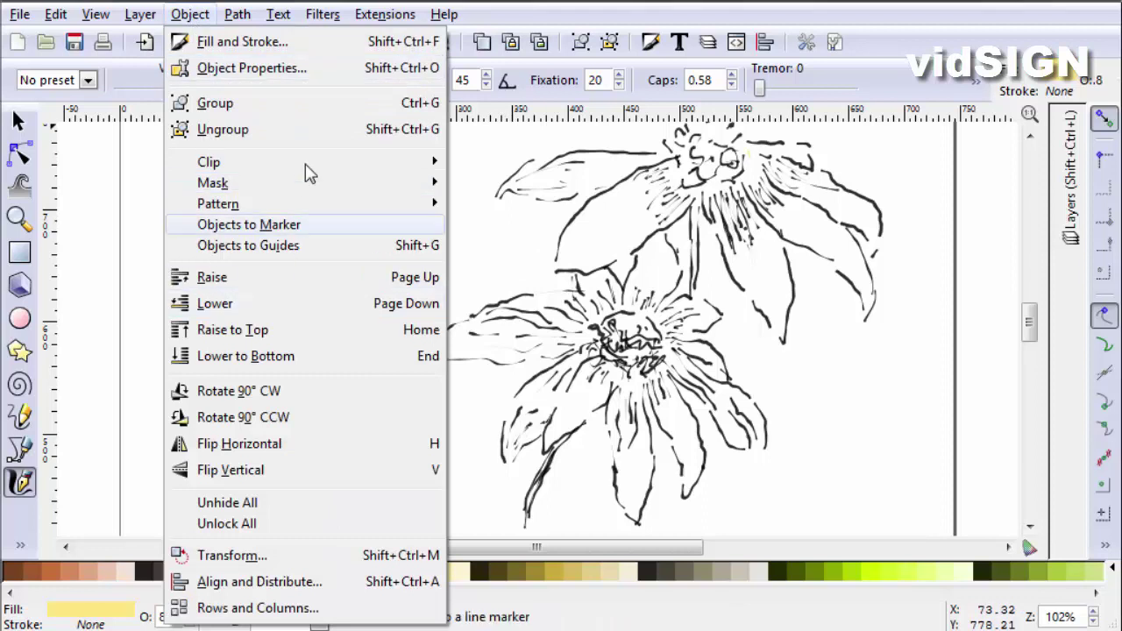
left_click(293, 48)
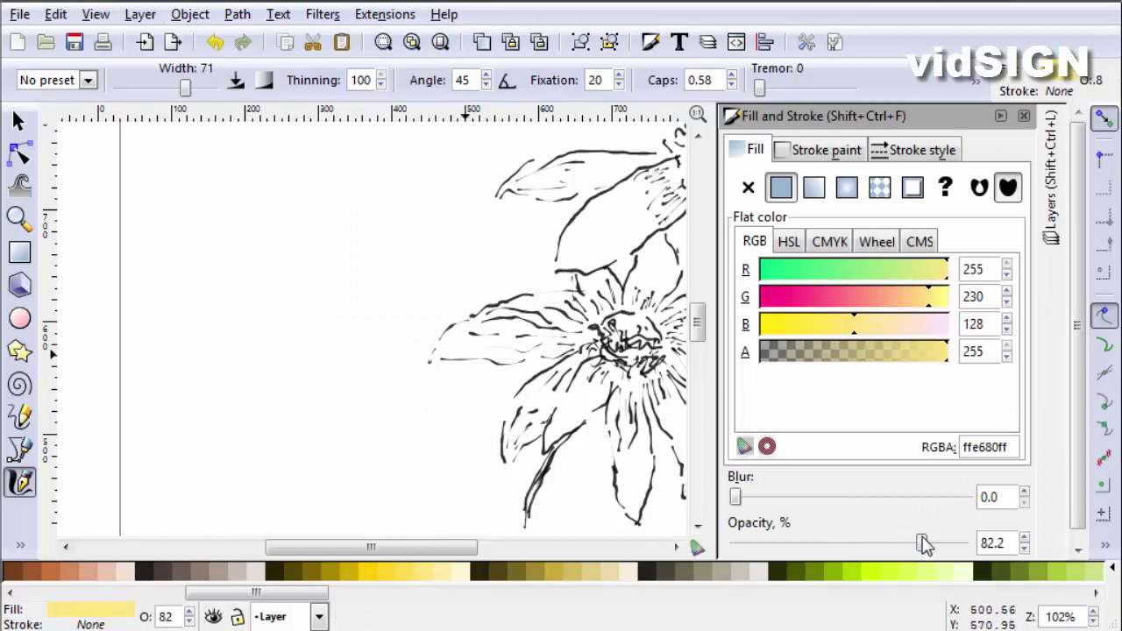
left_click_drag(926, 544, 913, 544)
left_click_drag(808, 548, 790, 543)
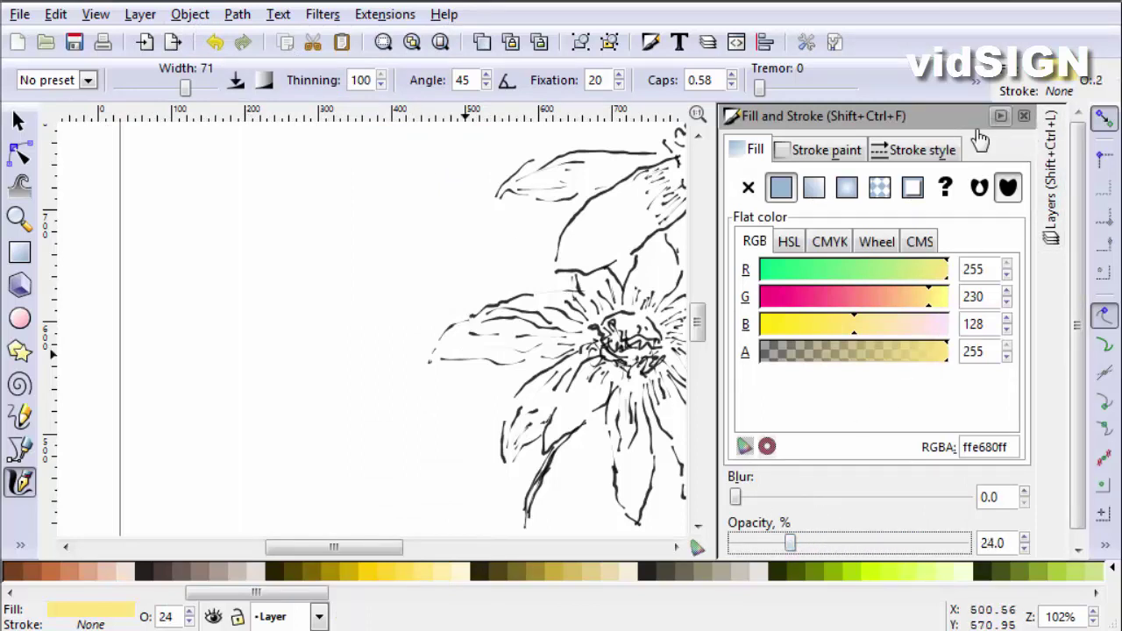
left_click_drag(383, 547, 431, 549)
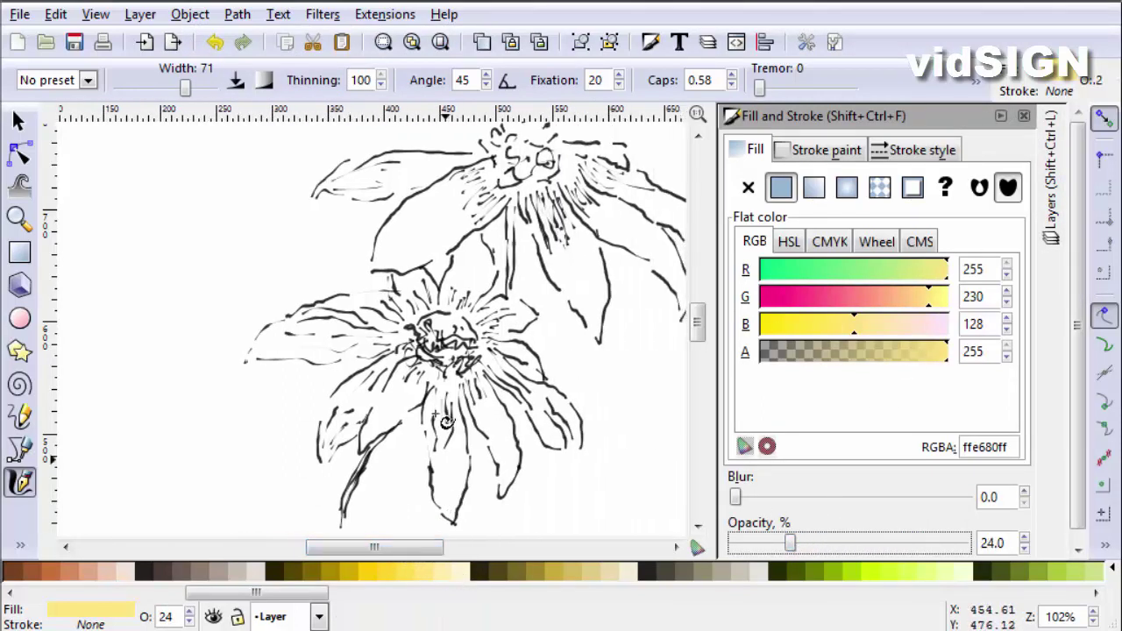
Try translucent pale yellow strokes over the lower flower's bottom petal.
mouse_move(450, 392)
left_mouse_down()
mouse_move(440, 451)
mouse_move(445, 435)
mouse_move(446, 462)
mouse_move(453, 502)
left_mouse_up()
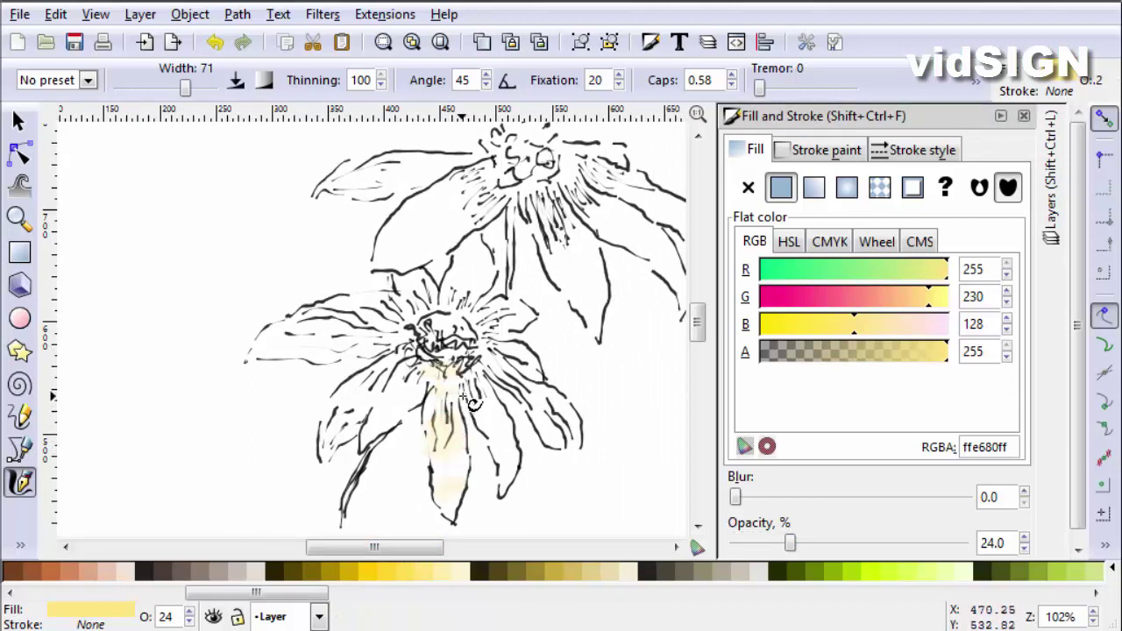
key("ctrl+z")
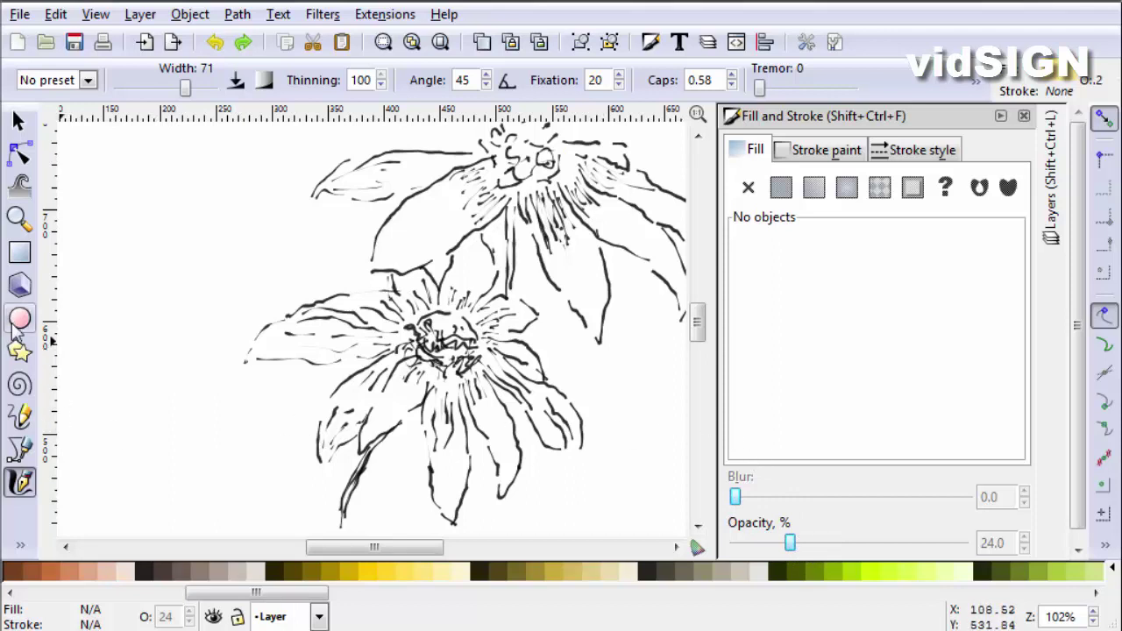
left_click(20, 320)
left_click(21, 484)
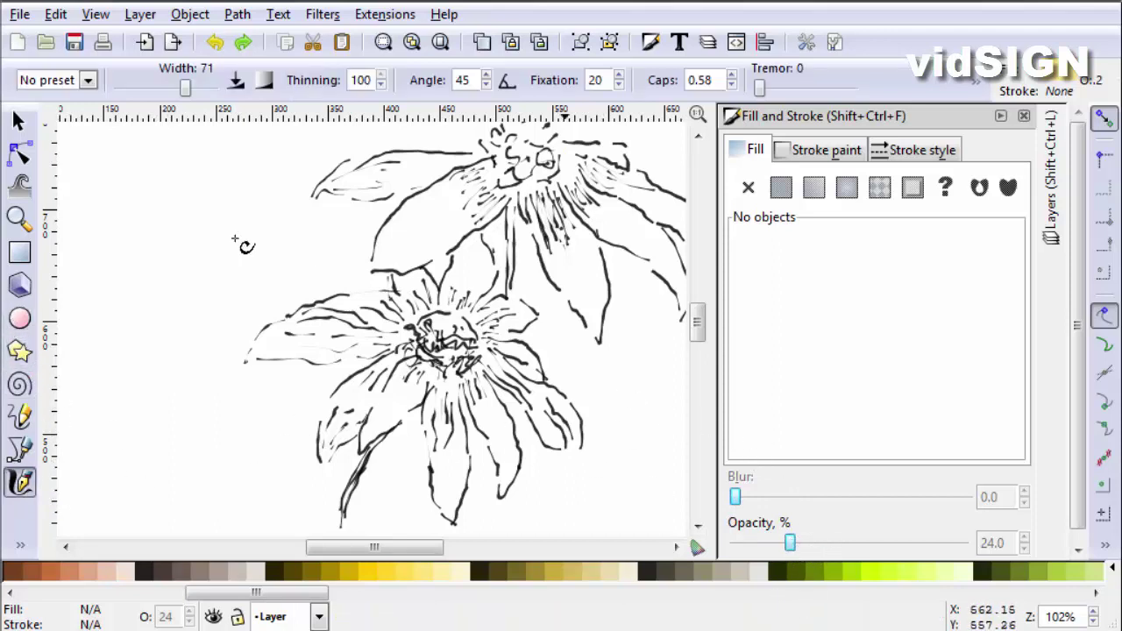
key("s")
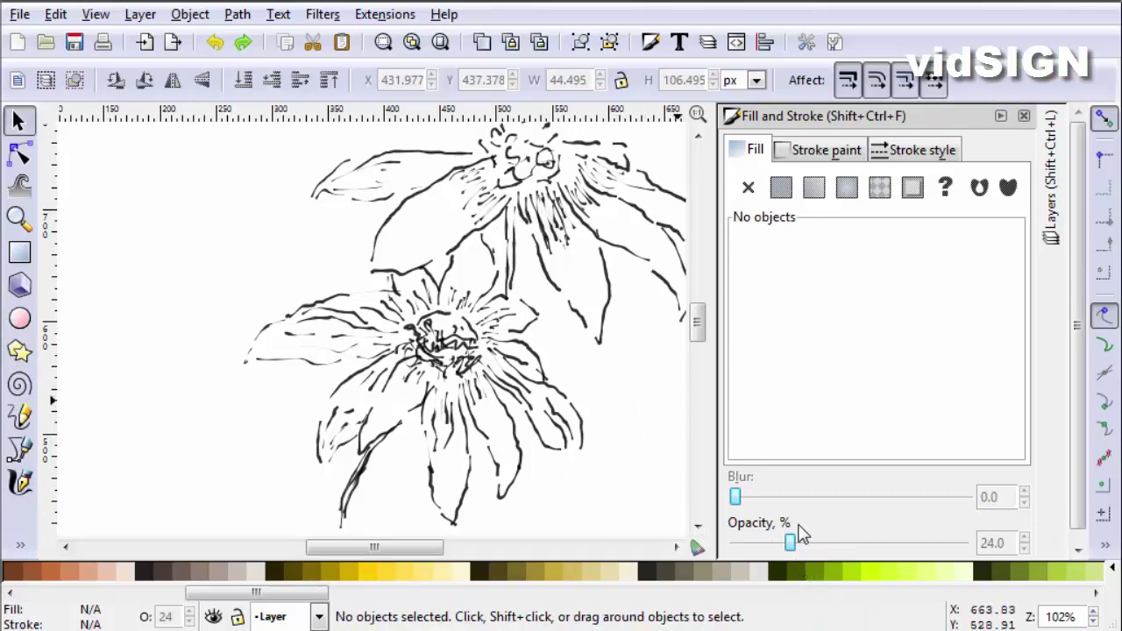
left_click(21, 481)
mouse_move(449, 384)
left_mouse_down()
mouse_move(451, 449)
mouse_move(485, 496)
left_mouse_up()
left_click_drag(795, 544, 823, 550)
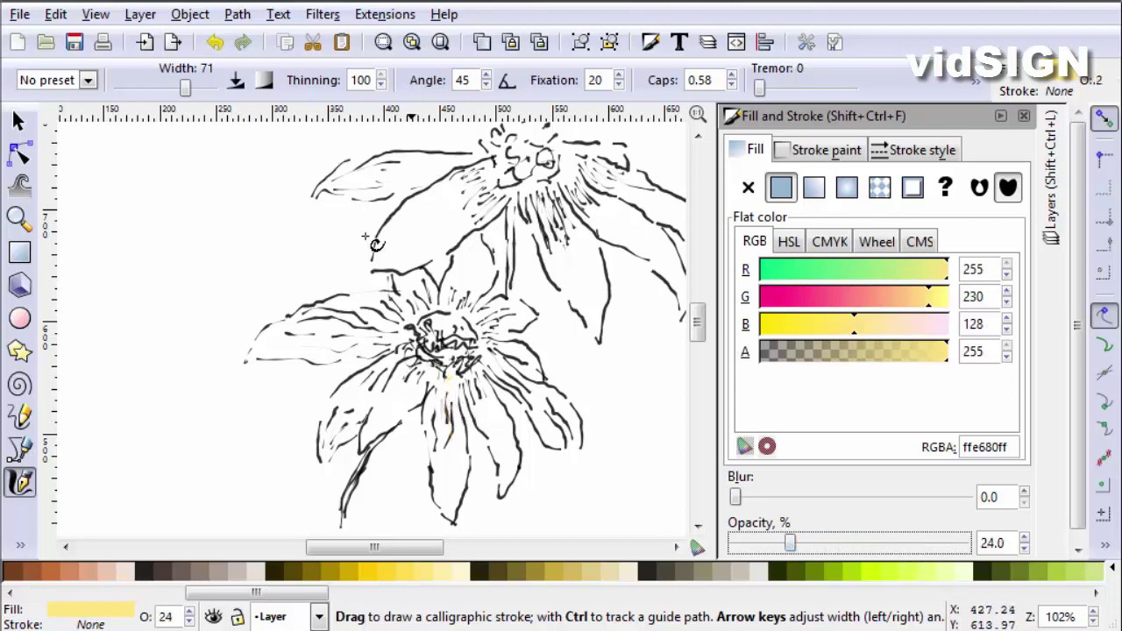
Set the calligraphy width to 100 and paint pale yellow over the lower flower's bottom and right petals.
left_click_drag(186, 88, 219, 89)
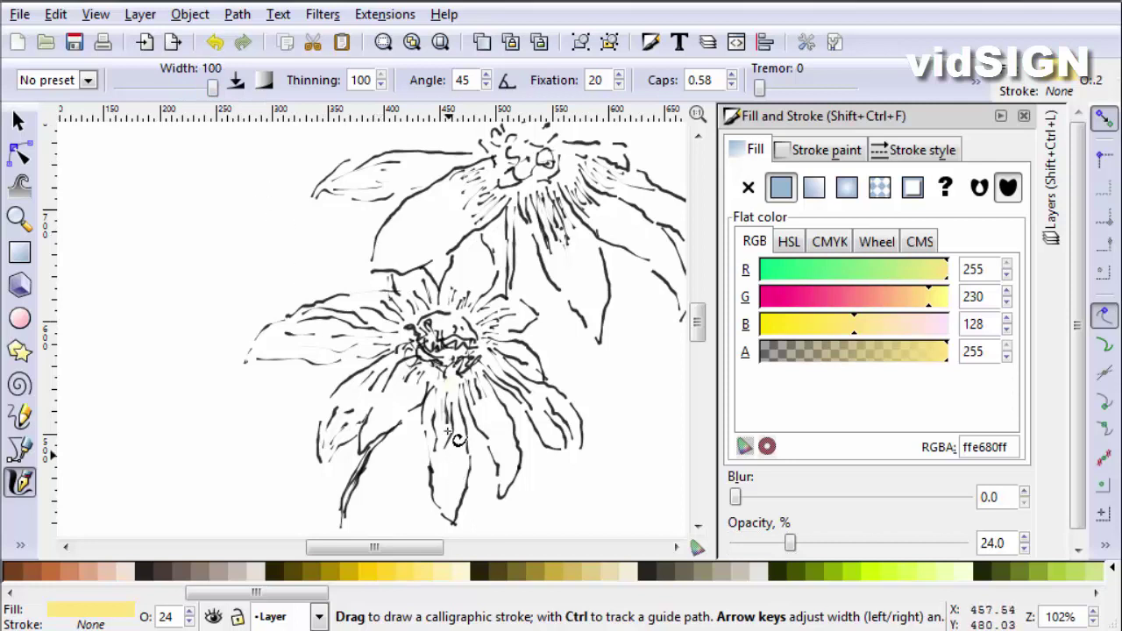
mouse_move(441, 380)
left_mouse_down()
mouse_move(451, 450)
mouse_move(469, 474)
left_mouse_up()
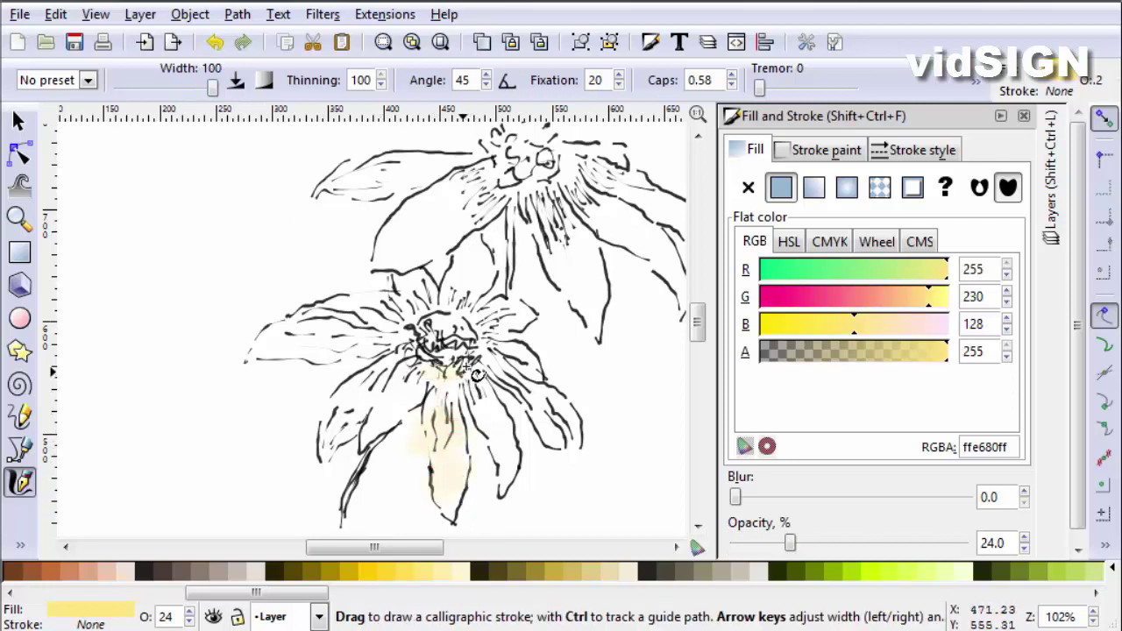
mouse_move(476, 375)
left_mouse_down()
mouse_move(492, 440)
mouse_move(494, 408)
mouse_move(524, 505)
left_mouse_up()
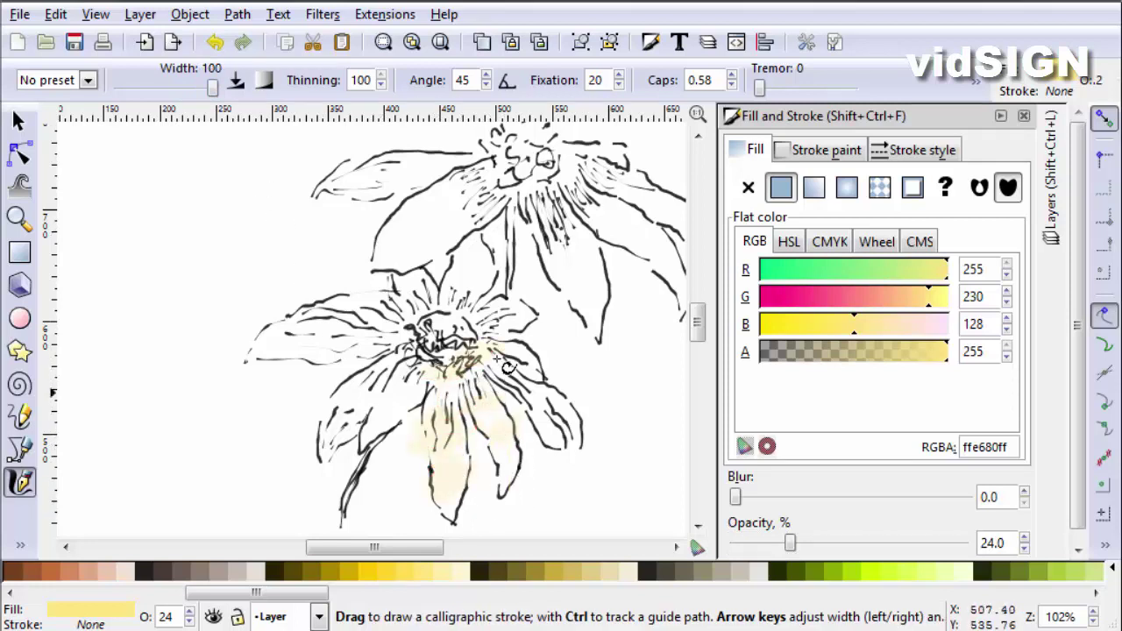
mouse_move(484, 335)
left_mouse_down()
mouse_move(549, 418)
mouse_move(508, 367)
left_mouse_up()
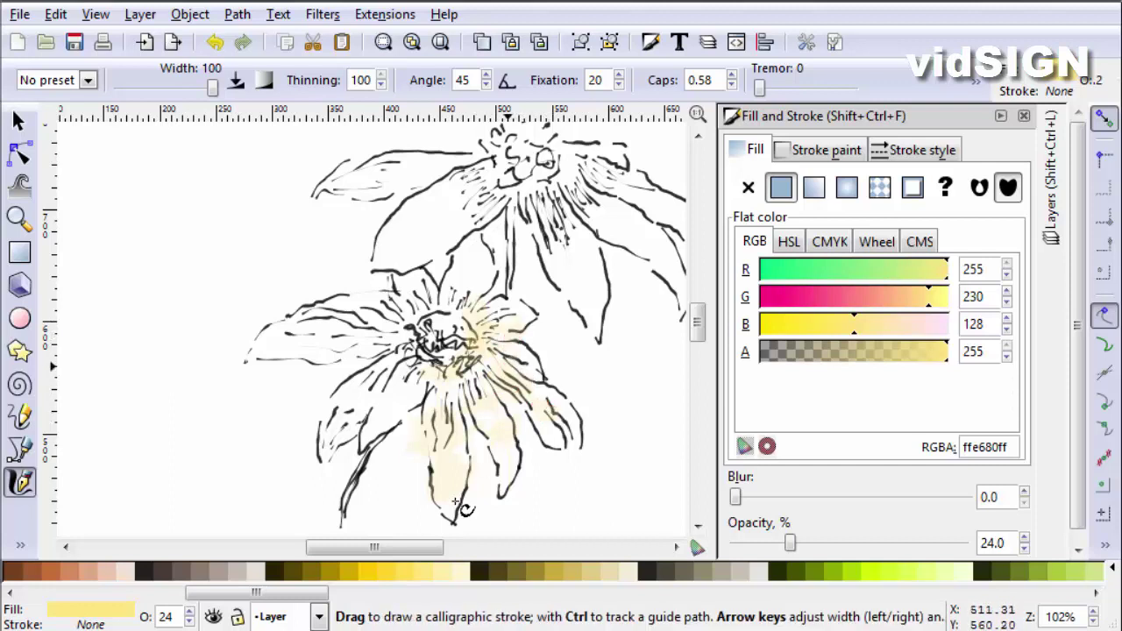
Choose the golden yellow fill ffcc00 and paint the lower flower's bottom and lower-left petals.
left_click(367, 569)
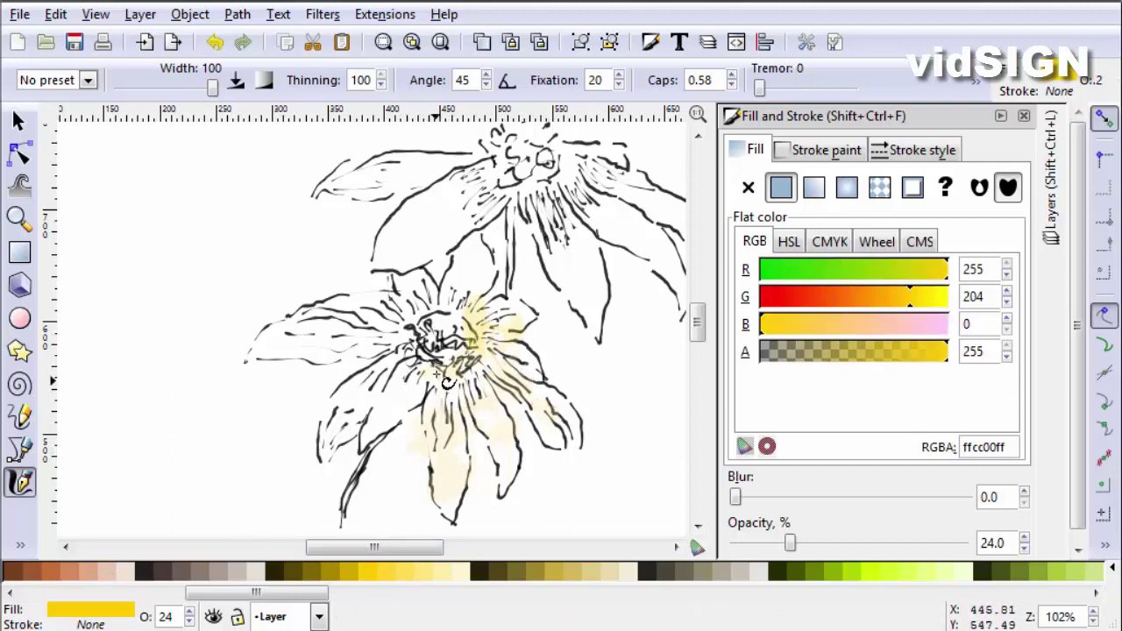
left_click_drag(436, 375, 437, 479)
mouse_move(403, 349)
left_mouse_down()
mouse_move(380, 392)
mouse_move(359, 430)
left_mouse_up()
left_click_drag(409, 382, 355, 460)
left_click_drag(399, 358, 326, 438)
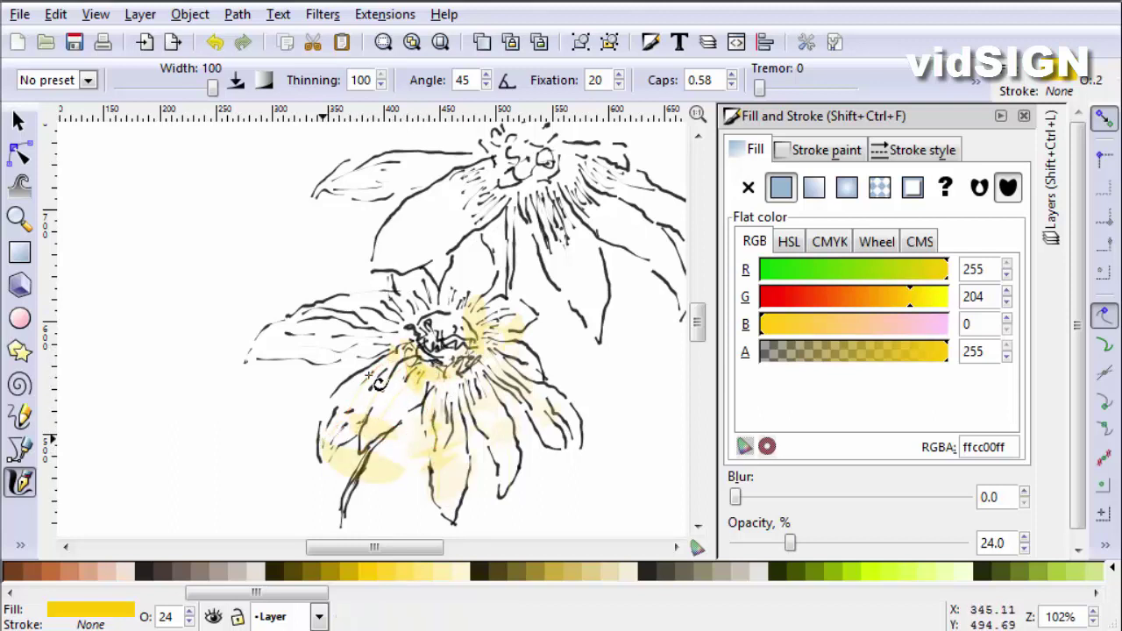
Paint golden yellow strokes over the lower flower's long left petals and across its centre.
mouse_move(285, 339)
left_mouse_down()
mouse_move(424, 333)
mouse_move(340, 315)
mouse_move(439, 319)
mouse_move(396, 308)
mouse_move(434, 334)
mouse_move(452, 329)
mouse_move(309, 329)
left_mouse_up()
left_click_drag(247, 355, 248, 362)
left_click_drag(289, 354, 349, 359)
mouse_move(295, 368)
left_mouse_down()
mouse_move(435, 341)
mouse_move(406, 337)
mouse_move(355, 357)
mouse_move(438, 317)
left_mouse_up()
mouse_move(351, 356)
left_mouse_down()
mouse_move(449, 312)
mouse_move(483, 333)
mouse_move(481, 355)
mouse_move(455, 343)
mouse_move(480, 320)
left_mouse_up()
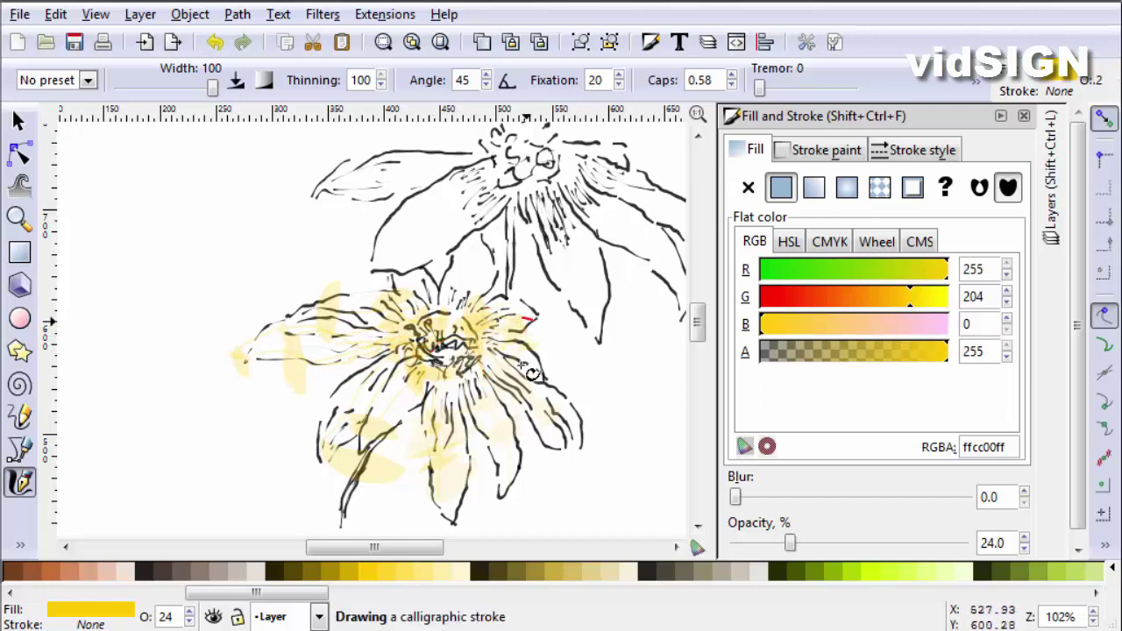
Paint golden yellow over the lower flower's right and bottom petals, its centre, and the petal reaching up to the upper flower.
mouse_move(522, 365)
left_mouse_down()
mouse_move(550, 459)
mouse_move(542, 414)
mouse_move(567, 467)
left_mouse_up()
mouse_move(546, 387)
left_mouse_down()
mouse_move(564, 451)
mouse_move(497, 383)
mouse_move(498, 512)
mouse_move(479, 400)
mouse_move(445, 502)
left_mouse_up()
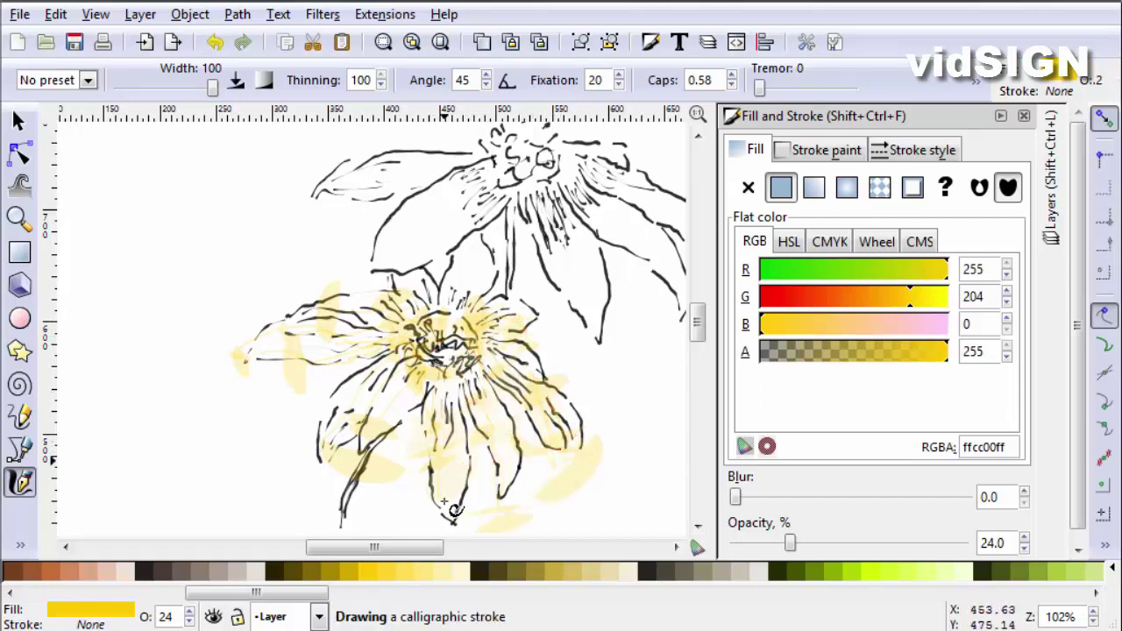
mouse_move(378, 433)
left_mouse_down()
mouse_move(395, 368)
mouse_move(379, 373)
mouse_move(405, 408)
mouse_move(456, 431)
left_mouse_up()
mouse_move(452, 358)
left_mouse_down()
mouse_move(478, 416)
mouse_move(491, 412)
left_mouse_up()
mouse_move(506, 342)
left_mouse_down()
mouse_move(511, 302)
mouse_move(473, 233)
mouse_move(472, 307)
mouse_move(445, 288)
mouse_move(452, 317)
mouse_move(466, 250)
mouse_move(440, 370)
left_mouse_up()
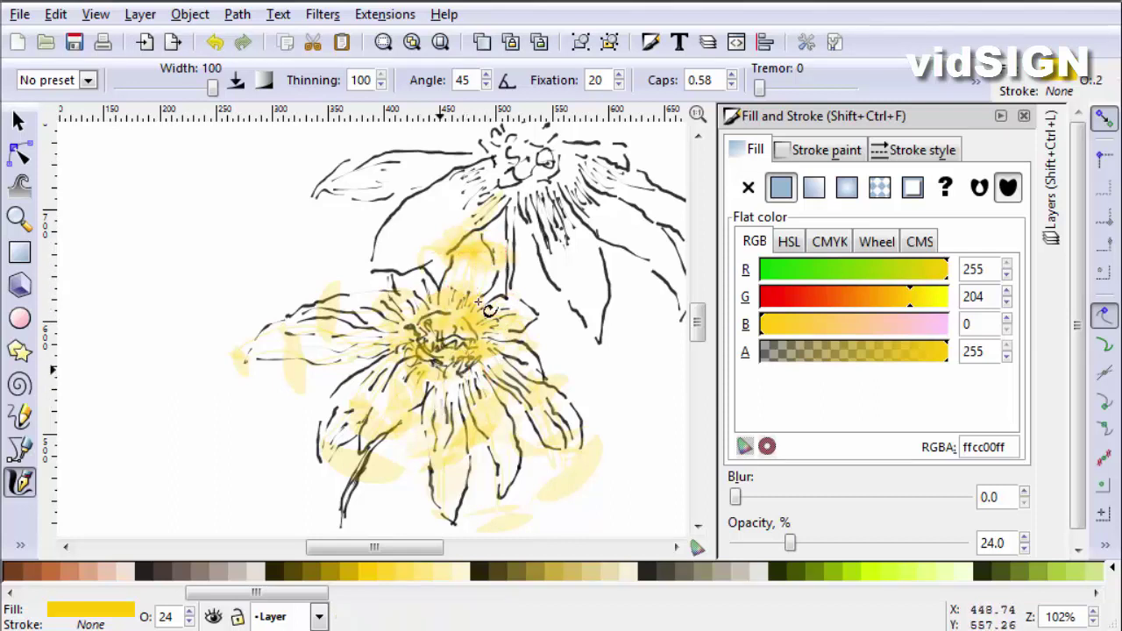
Paint translucent golden yellow over the upper flower's hanging lower petals and its right petals.
left_click(698, 137)
left_click(699, 137)
mouse_move(545, 272)
left_mouse_down()
mouse_move(533, 315)
mouse_move(583, 410)
left_mouse_up()
mouse_move(553, 287)
left_mouse_down()
mouse_move(593, 407)
mouse_move(574, 335)
left_mouse_up()
left_click_drag(563, 249, 579, 260)
left_click_drag(588, 277, 639, 317)
left_click_drag(650, 335, 673, 383)
left_click_drag(675, 406, 674, 394)
Paint golden yellow over the upper flower's left petals and around its centre.
mouse_move(569, 241)
left_mouse_down()
mouse_move(668, 293)
mouse_move(624, 243)
mouse_move(640, 256)
left_mouse_up()
mouse_move(438, 282)
left_mouse_down()
mouse_move(392, 349)
mouse_move(375, 340)
mouse_move(460, 296)
left_mouse_up()
mouse_move(503, 252)
left_mouse_down()
mouse_move(353, 263)
mouse_move(478, 245)
left_mouse_up()
mouse_move(517, 214)
left_mouse_down()
mouse_move(550, 254)
mouse_move(539, 277)
left_mouse_up()
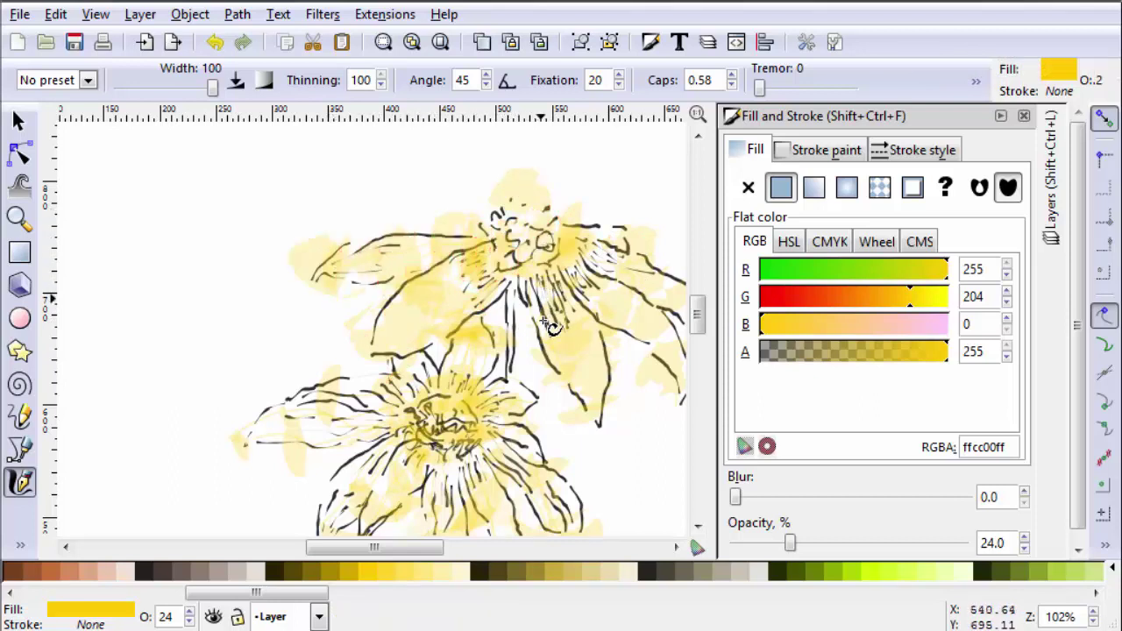
Add further golden yellow strokes between the two flowers and over the lower flower's left and bottom petals.
left_click_drag(495, 319, 470, 346)
left_click_drag(528, 386, 507, 416)
mouse_move(329, 399)
left_mouse_down()
mouse_move(316, 418)
mouse_move(275, 426)
mouse_move(286, 438)
mouse_move(386, 399)
left_mouse_up()
left_click_drag(457, 466, 441, 506)
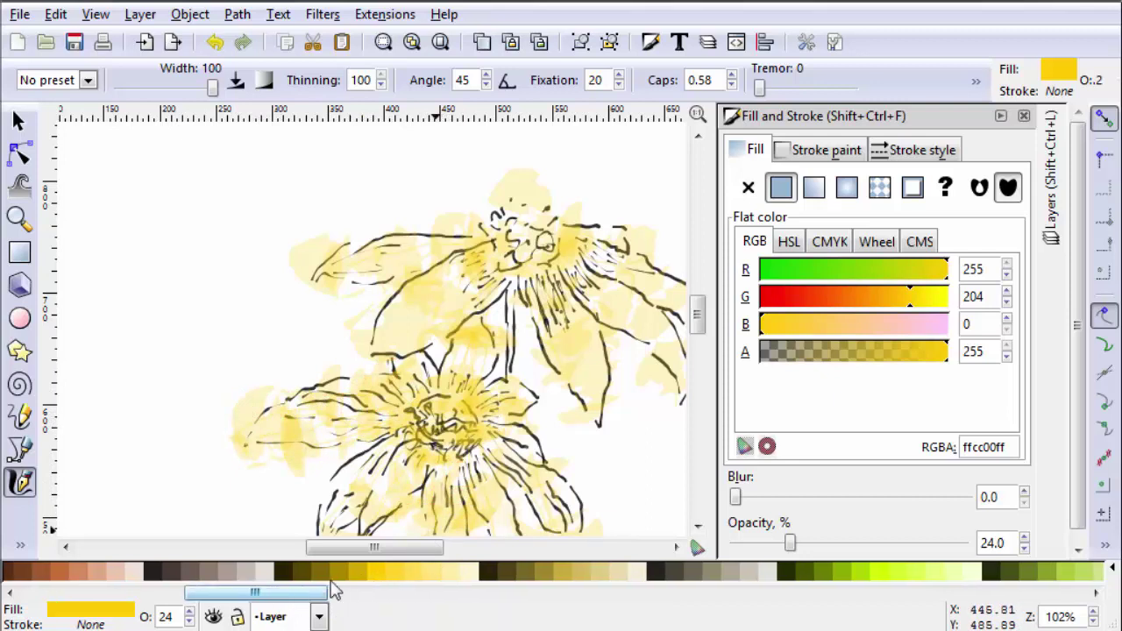
Choose the dark ochre fill aa8800 and shade the lower flower's centre and the petal bases below it.
left_click(353, 572)
left_click(342, 571)
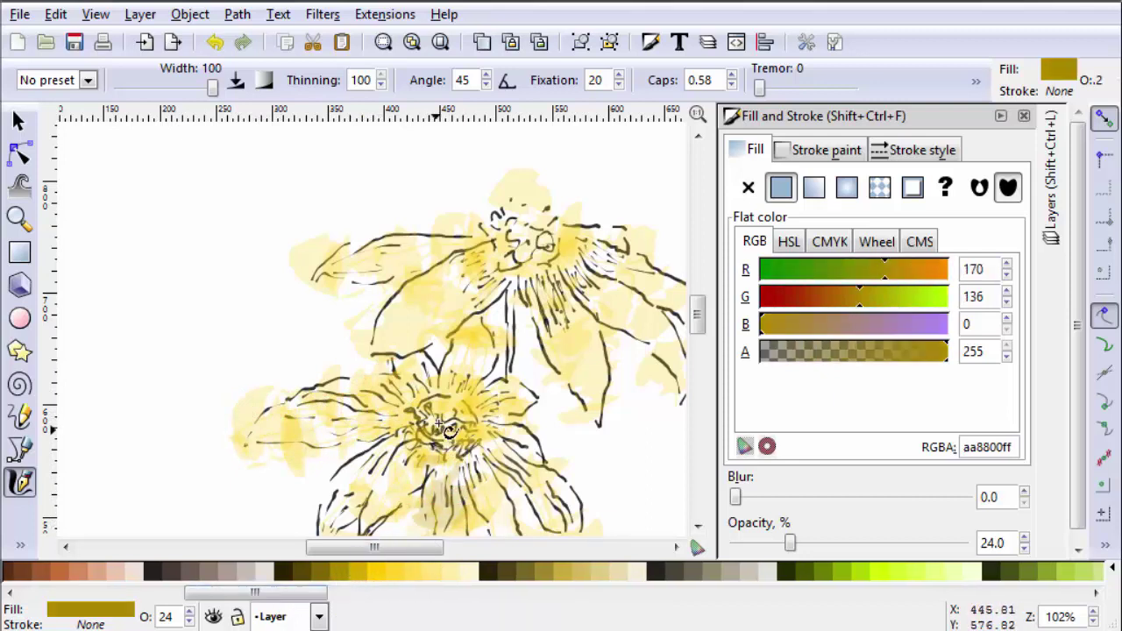
mouse_move(439, 423)
left_mouse_down()
mouse_move(430, 436)
mouse_move(456, 427)
mouse_move(422, 423)
mouse_move(467, 447)
mouse_move(425, 478)
mouse_move(434, 469)
left_mouse_up()
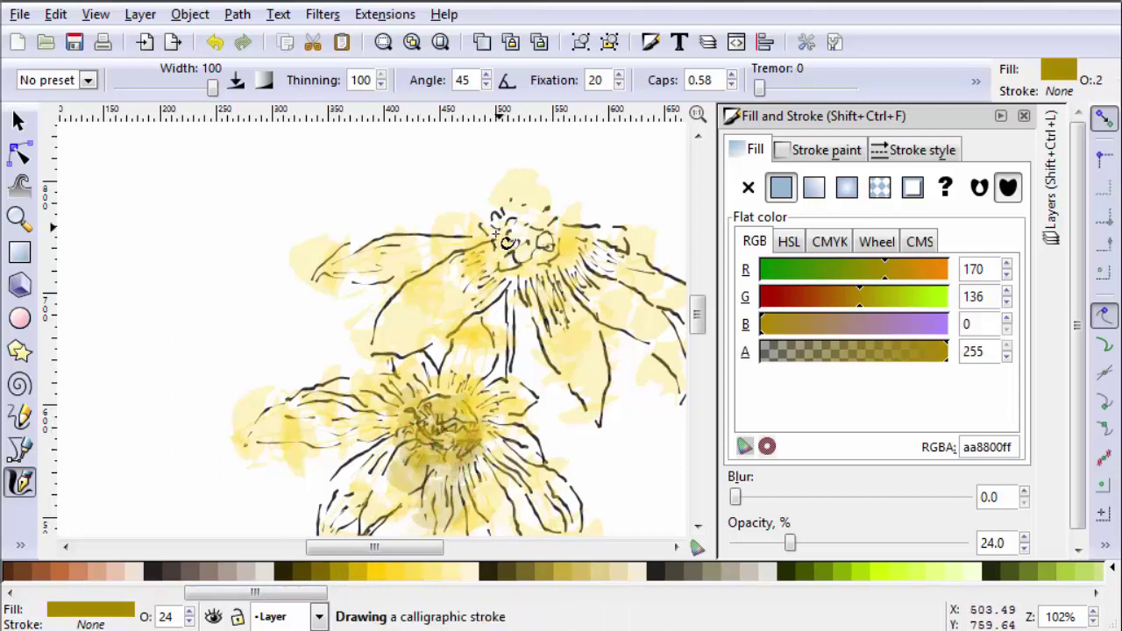
Shade the upper flower's centre with dark ochre strokes, with touches above it and on the petals around it.
mouse_move(496, 233)
left_mouse_down()
mouse_move(526, 263)
mouse_move(546, 220)
mouse_move(514, 196)
mouse_move(518, 265)
left_mouse_up()
mouse_move(526, 263)
left_mouse_down()
mouse_move(510, 255)
mouse_move(519, 233)
mouse_move(528, 251)
mouse_move(492, 221)
mouse_move(537, 252)
left_mouse_up()
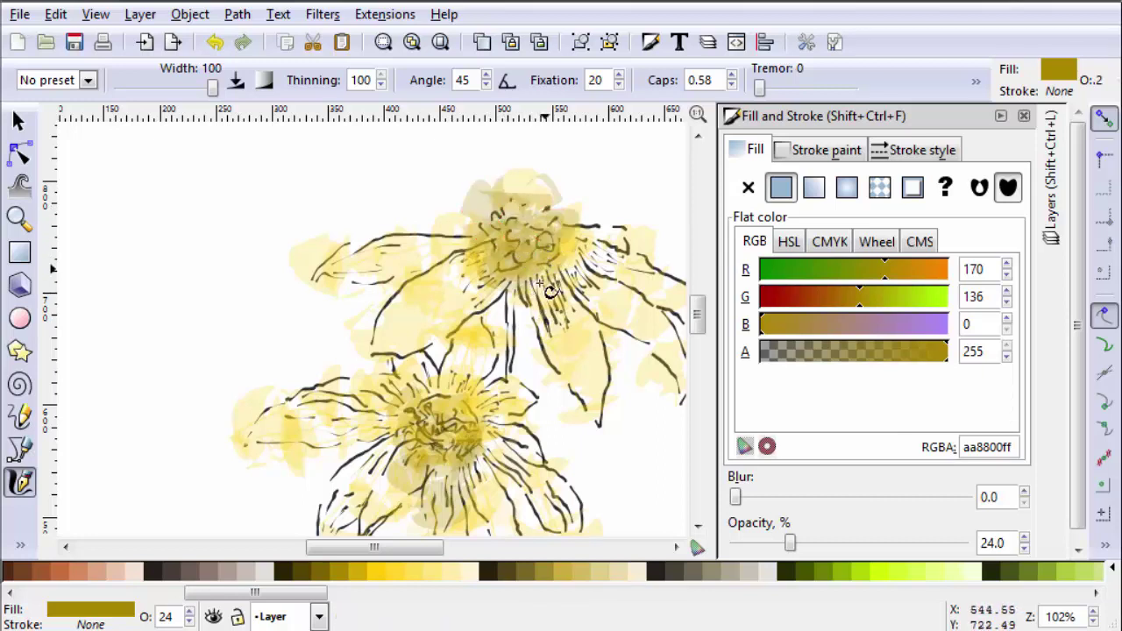
left_click_drag(540, 180, 532, 263)
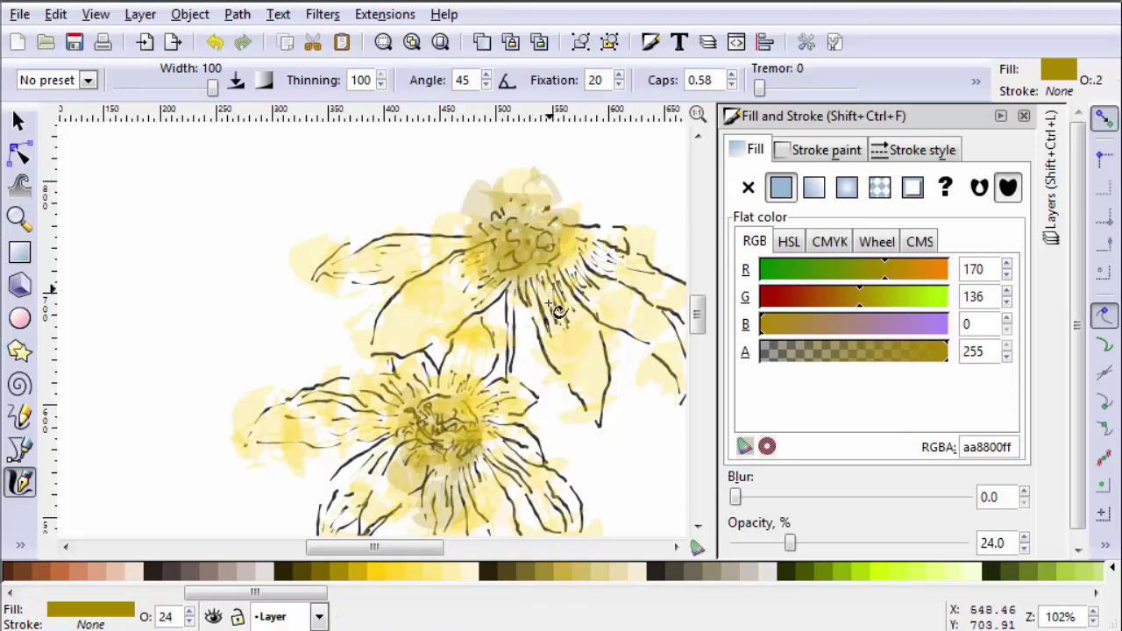
left_click_drag(514, 189, 493, 196)
left_click_drag(564, 281, 586, 263)
mouse_move(511, 312)
left_mouse_down()
mouse_move(549, 355)
mouse_move(531, 378)
left_mouse_up()
mouse_move(482, 272)
left_mouse_down()
mouse_move(463, 282)
mouse_move(475, 293)
left_mouse_up()
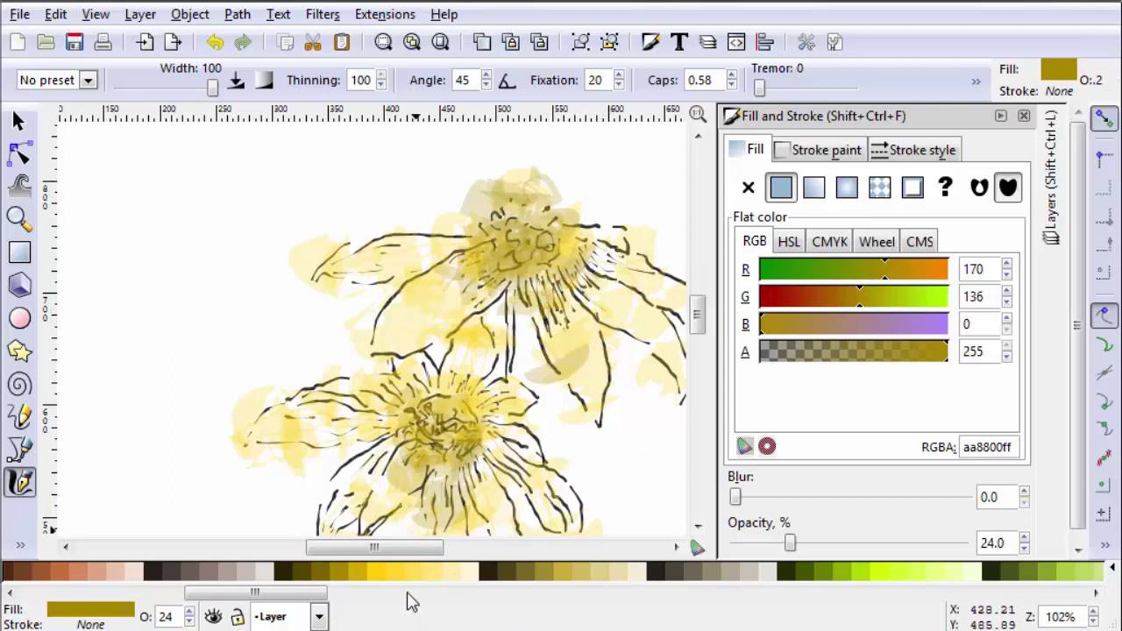
Collapse the Fill and Stroke settings, deselect everything and fit the whole drawing in view.
left_click(1000, 116)
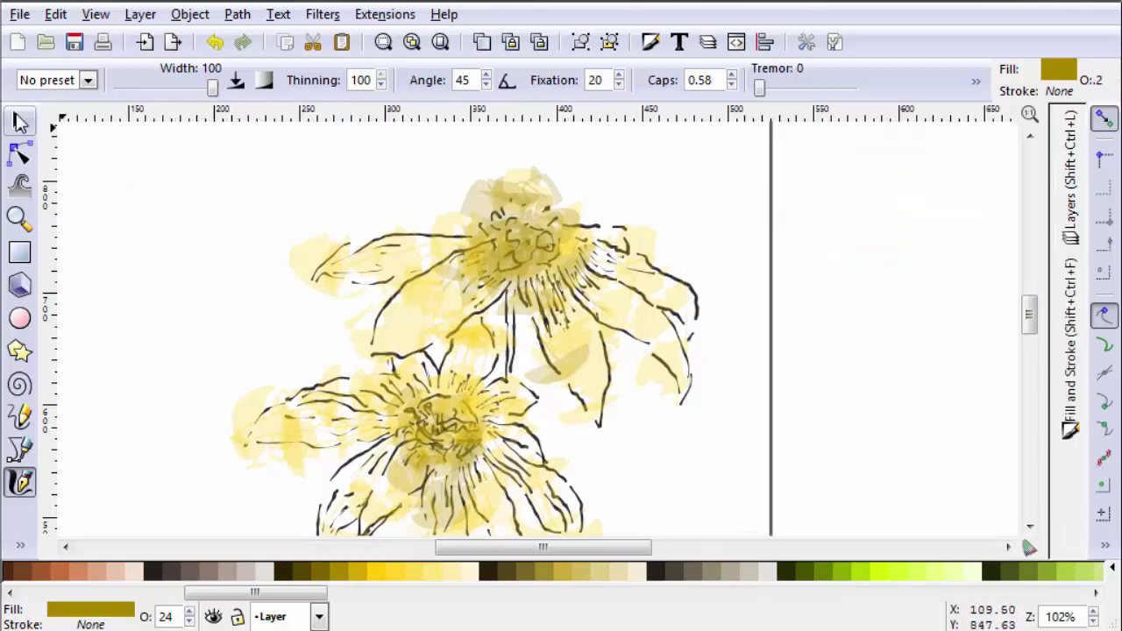
left_click(18, 121)
left_click(759, 322)
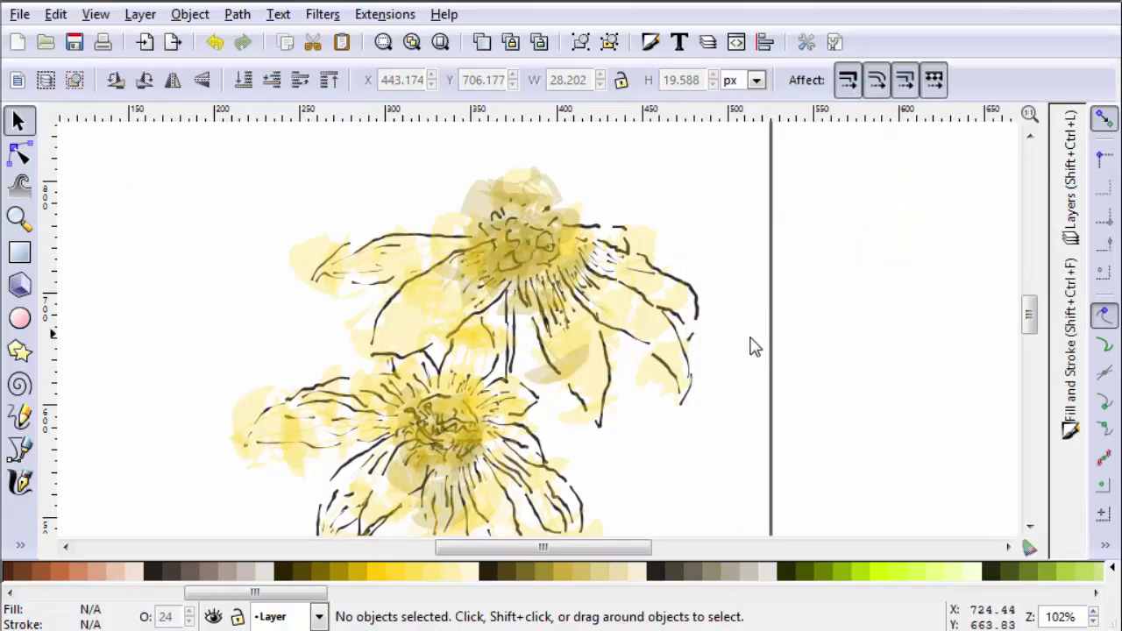
key("4")
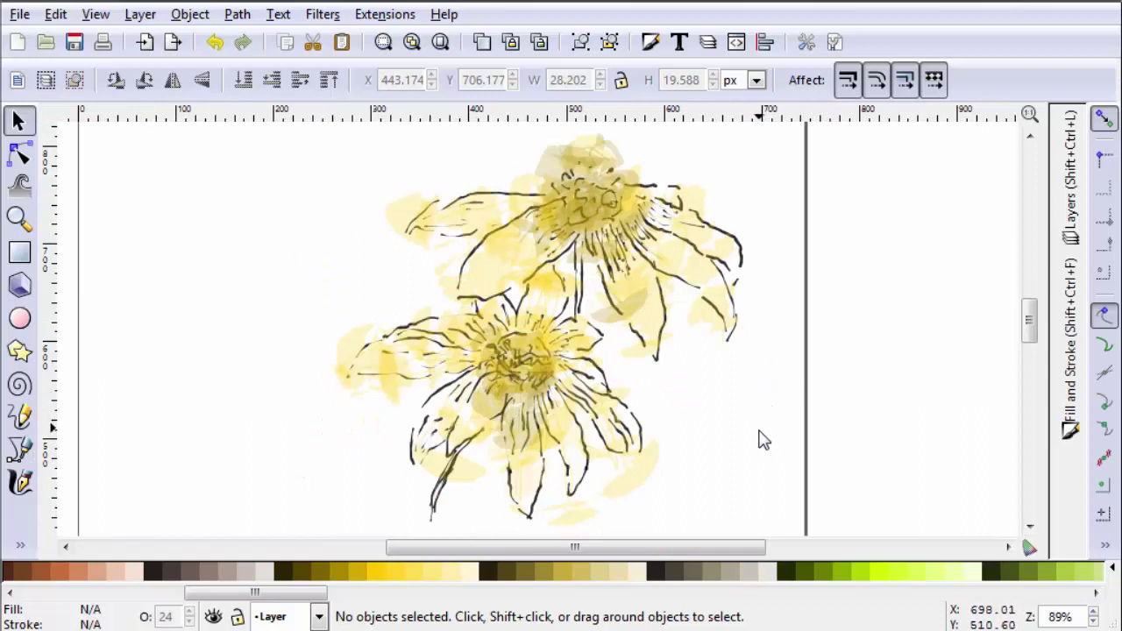